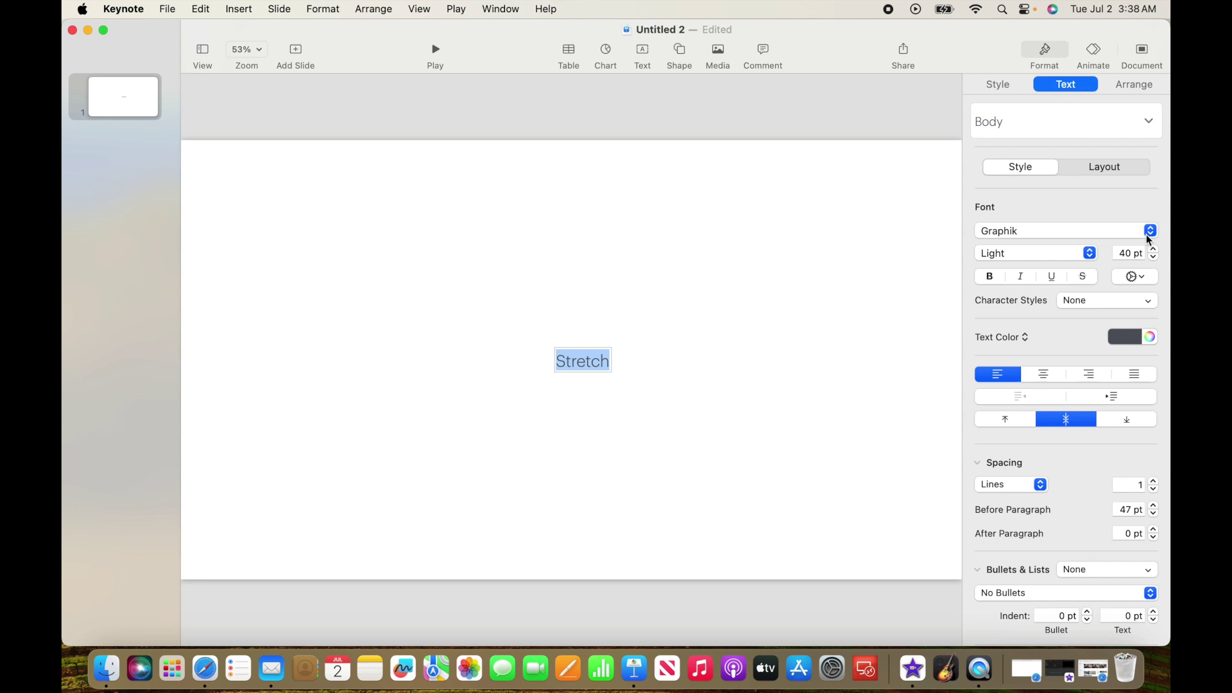
Format the selected "Stretch" text in the Arial Black font at 75 pt.
click(1150, 232)
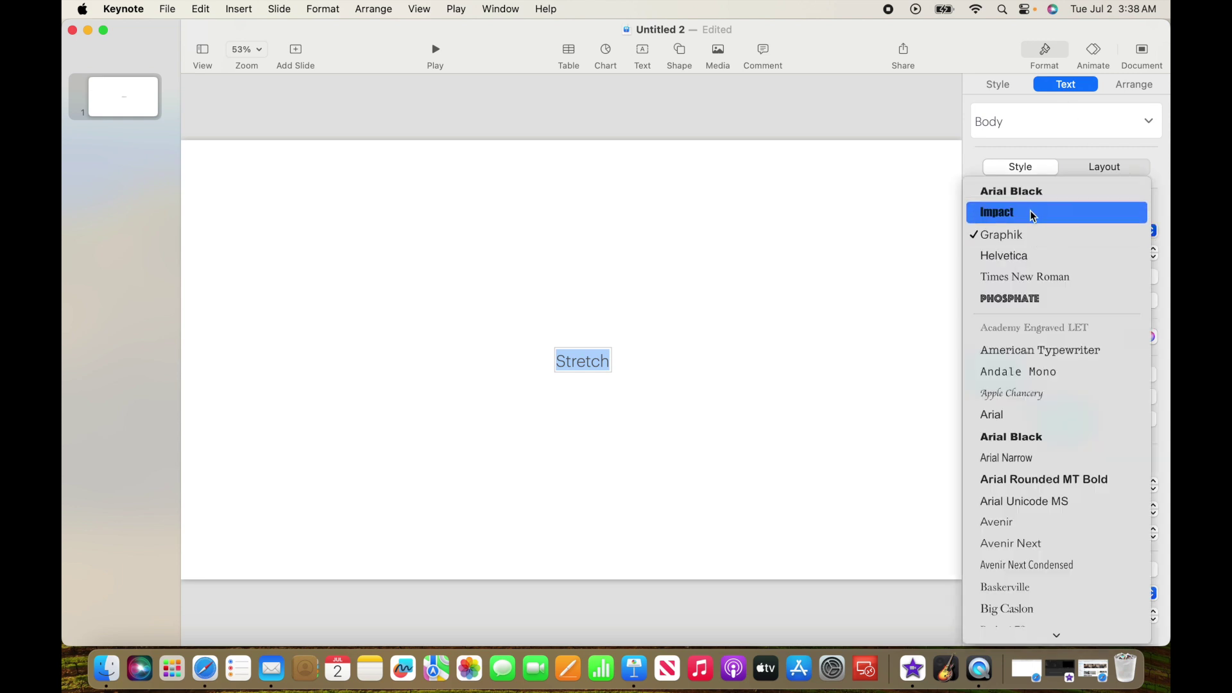
click(1032, 193)
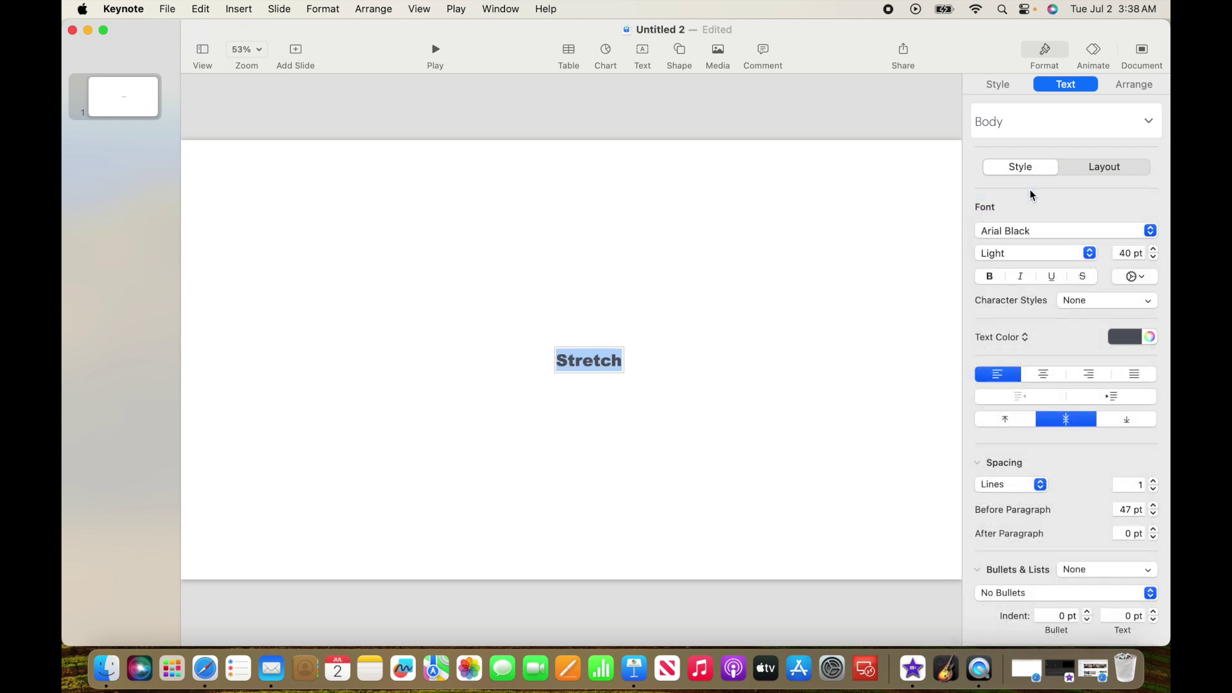
click(1128, 255)
double_click(1128, 256)
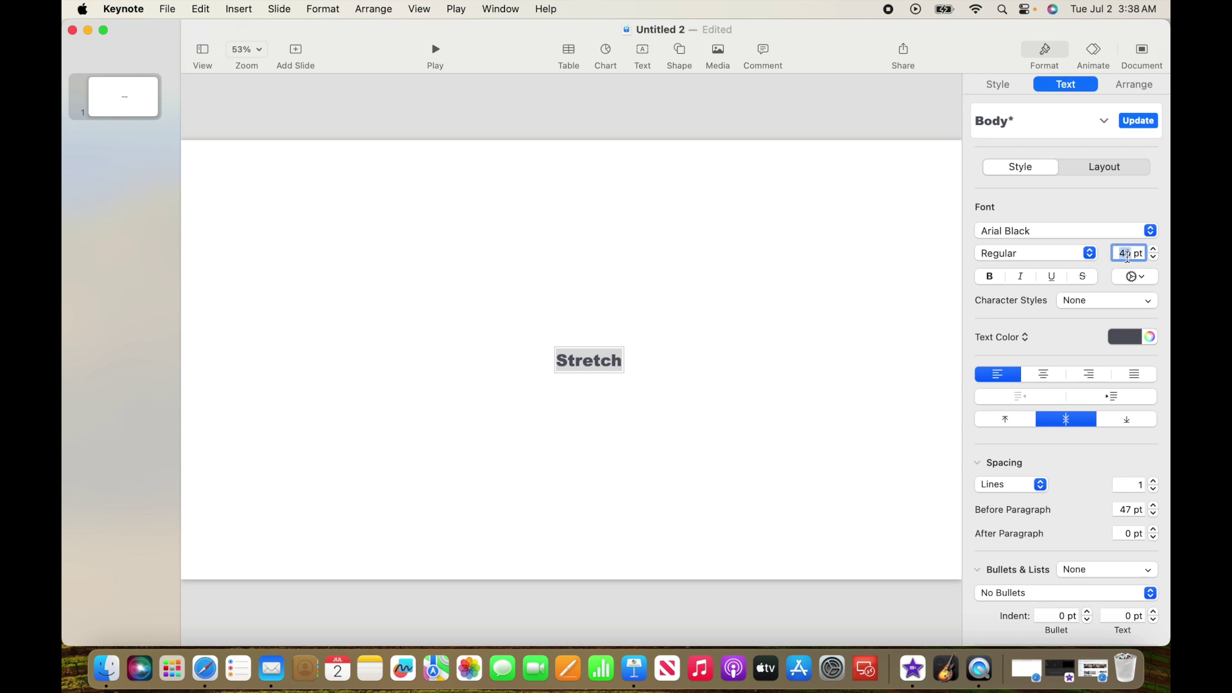
text(75)
key(Return)
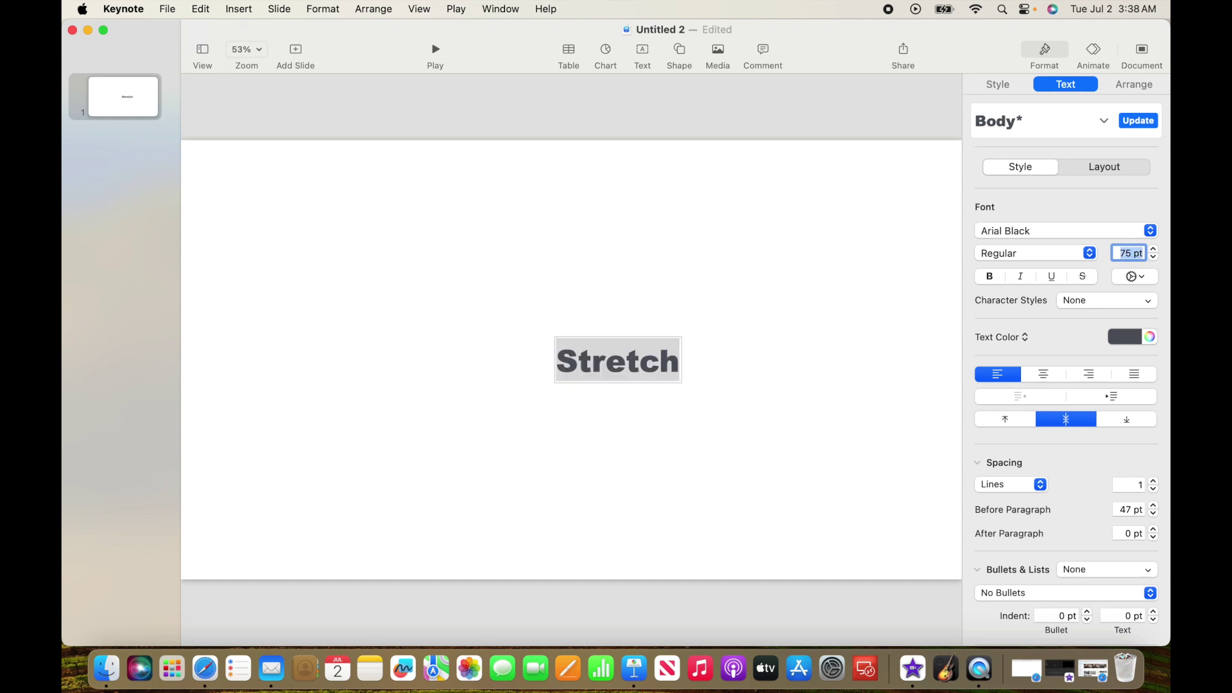
Set the text color of "Stretch" to Red from the Apple color palette.
click(1149, 337)
click(108, 481)
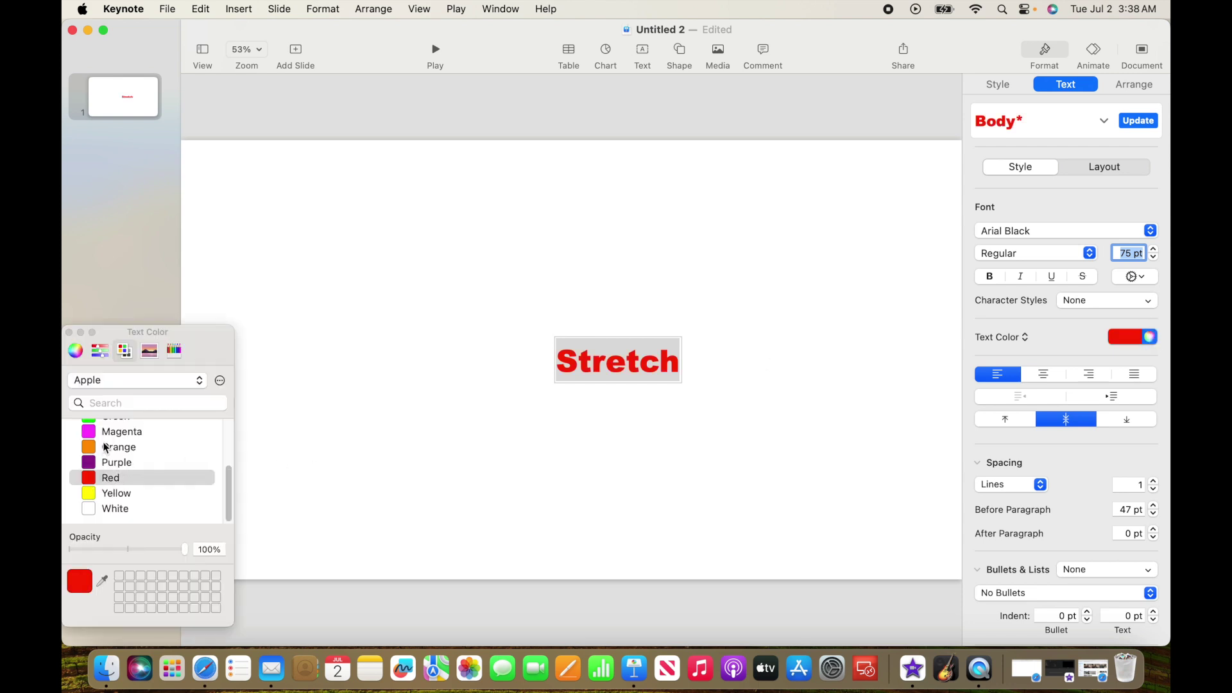
click(70, 333)
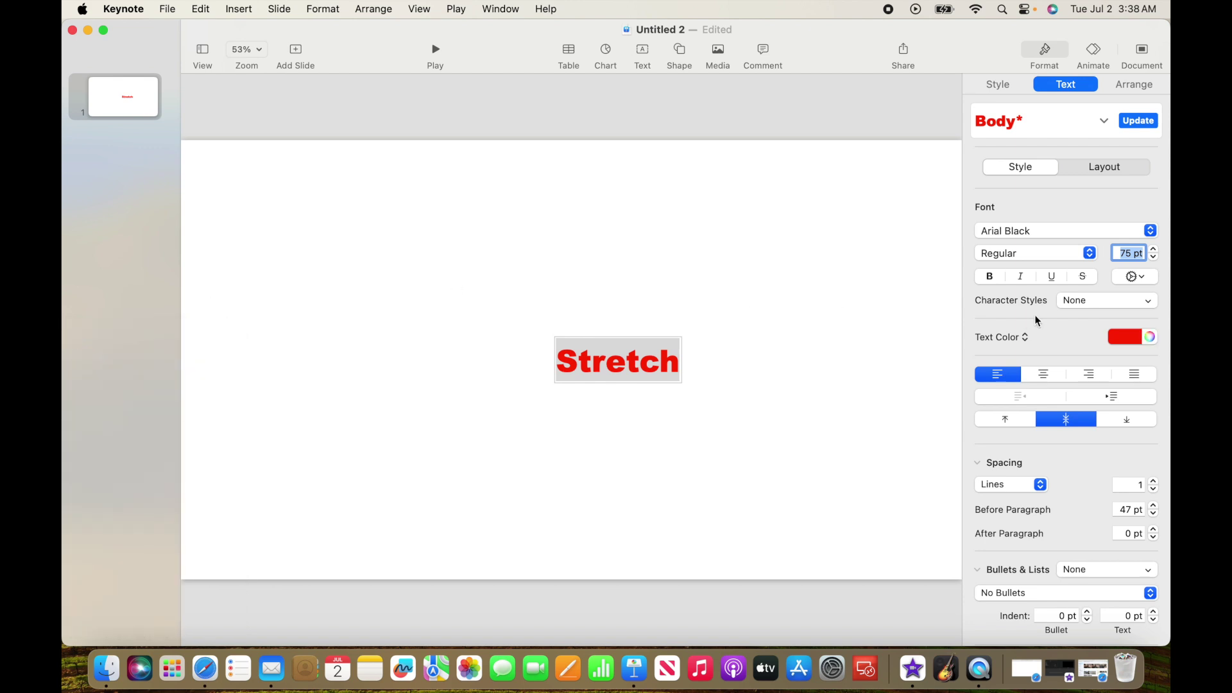
Add a yellow 2 pt outline to the "Stretch" text.
click(1133, 278)
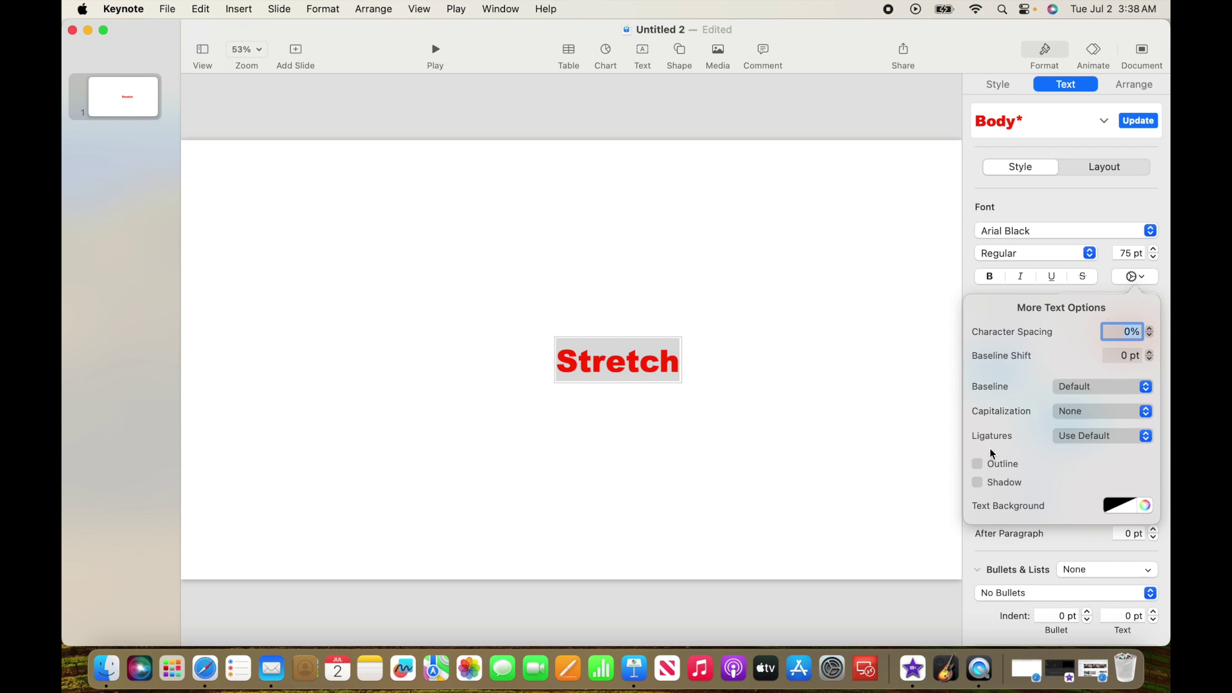
click(977, 464)
click(1080, 490)
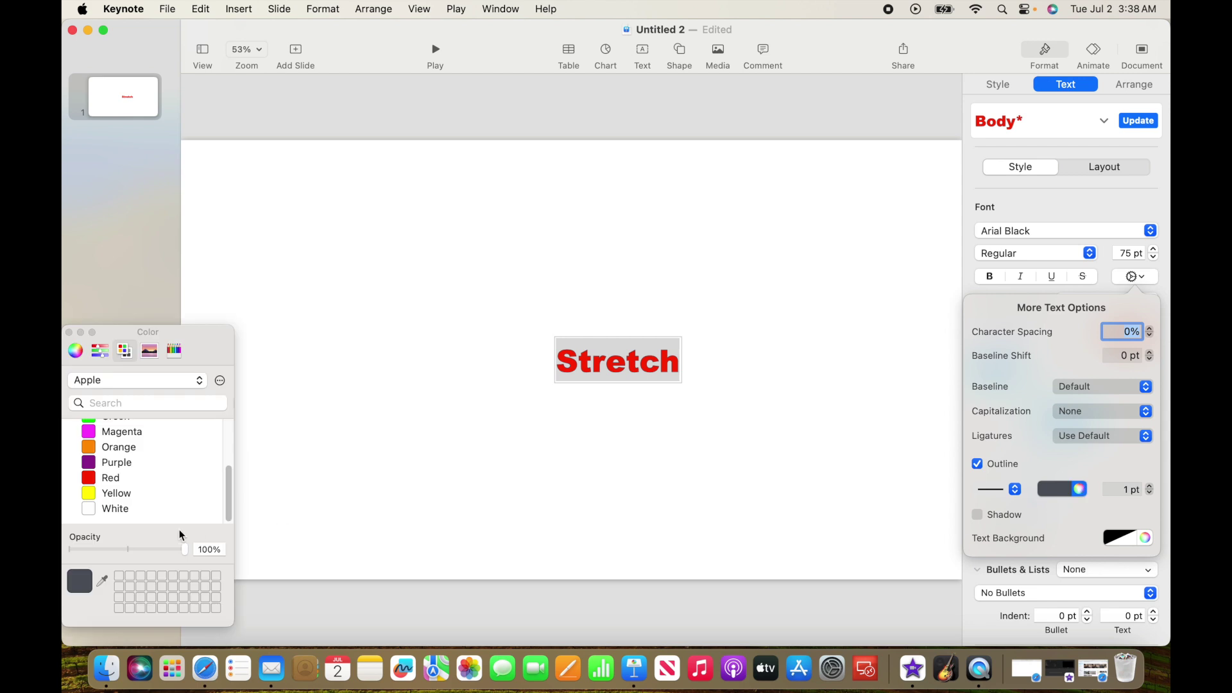
click(94, 496)
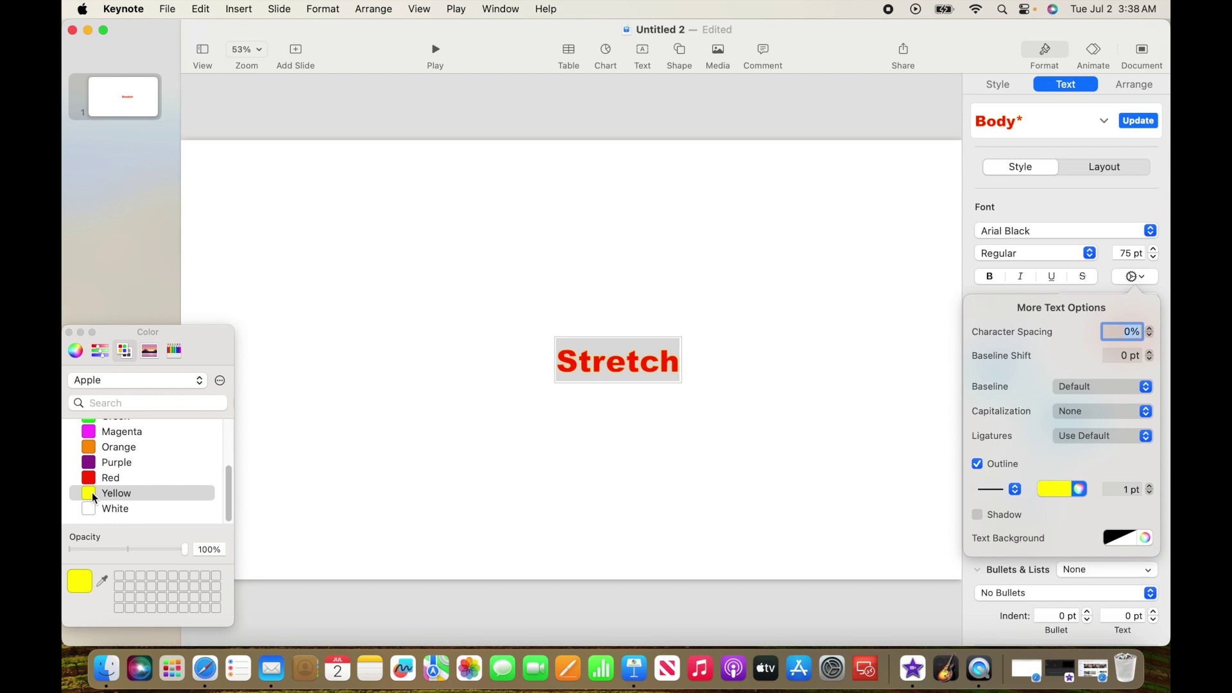
click(1150, 488)
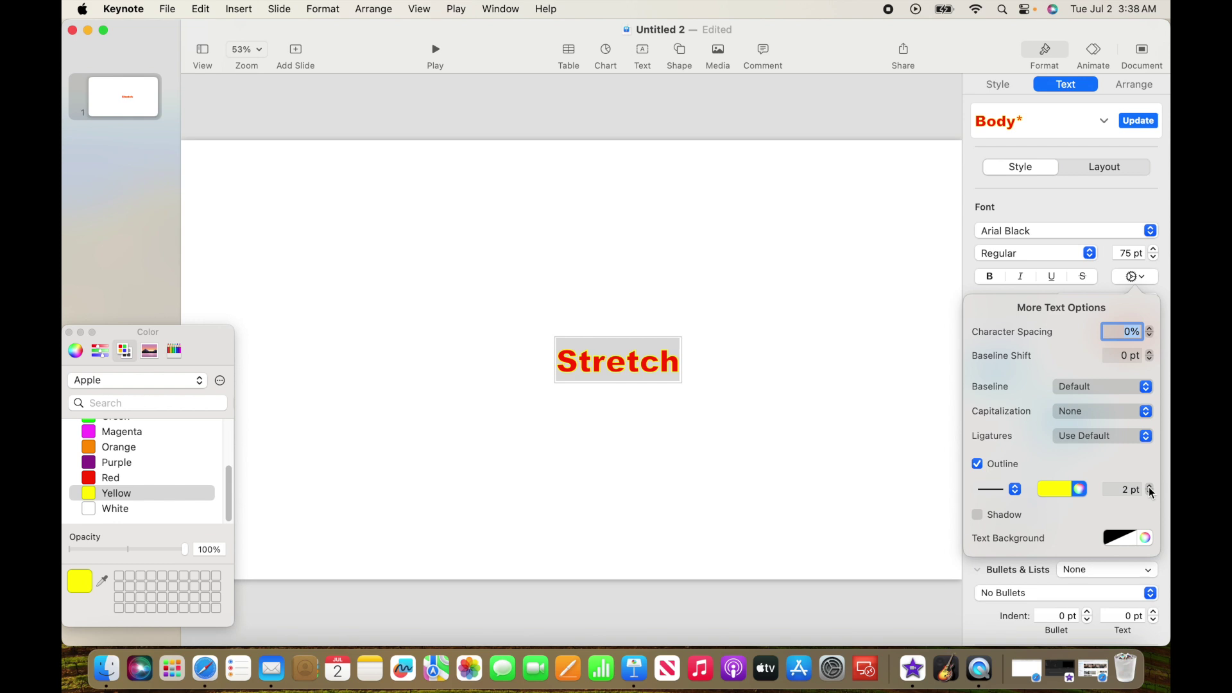
click(730, 455)
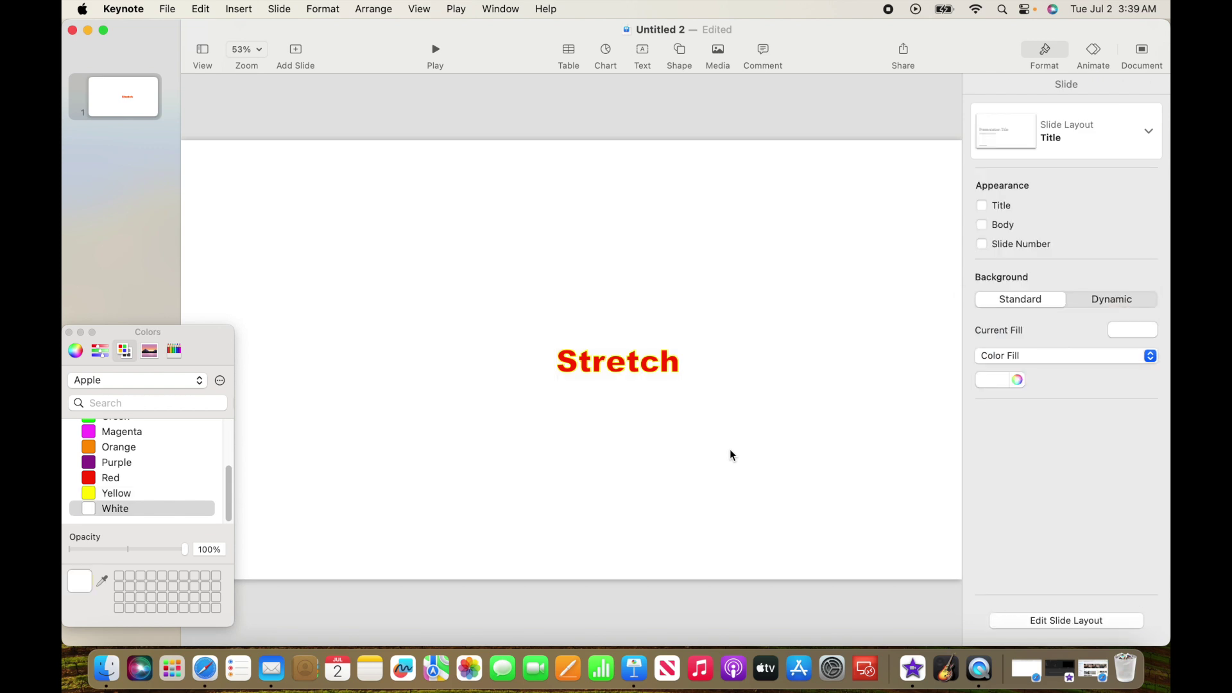
click(69, 332)
Move the "Stretch" text box to the horizontal center of the slide.
click(615, 367)
drag(614, 367, 568, 371)
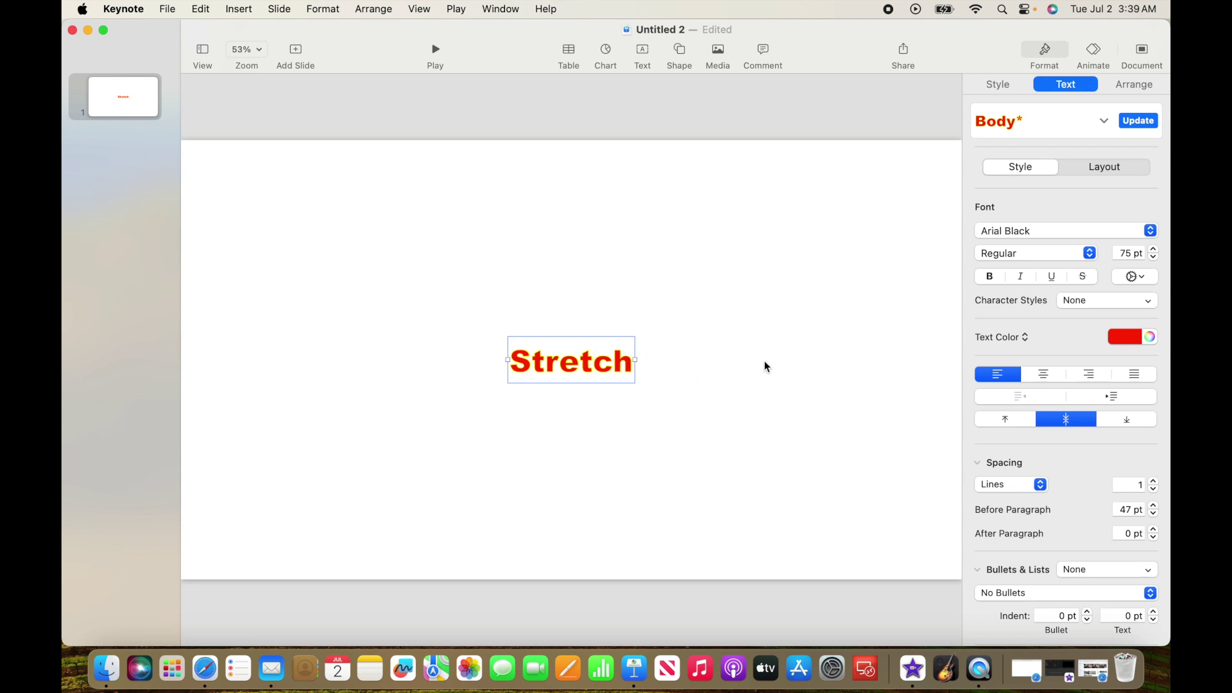
Change the slide background from a color fill to No Fill.
click(892, 119)
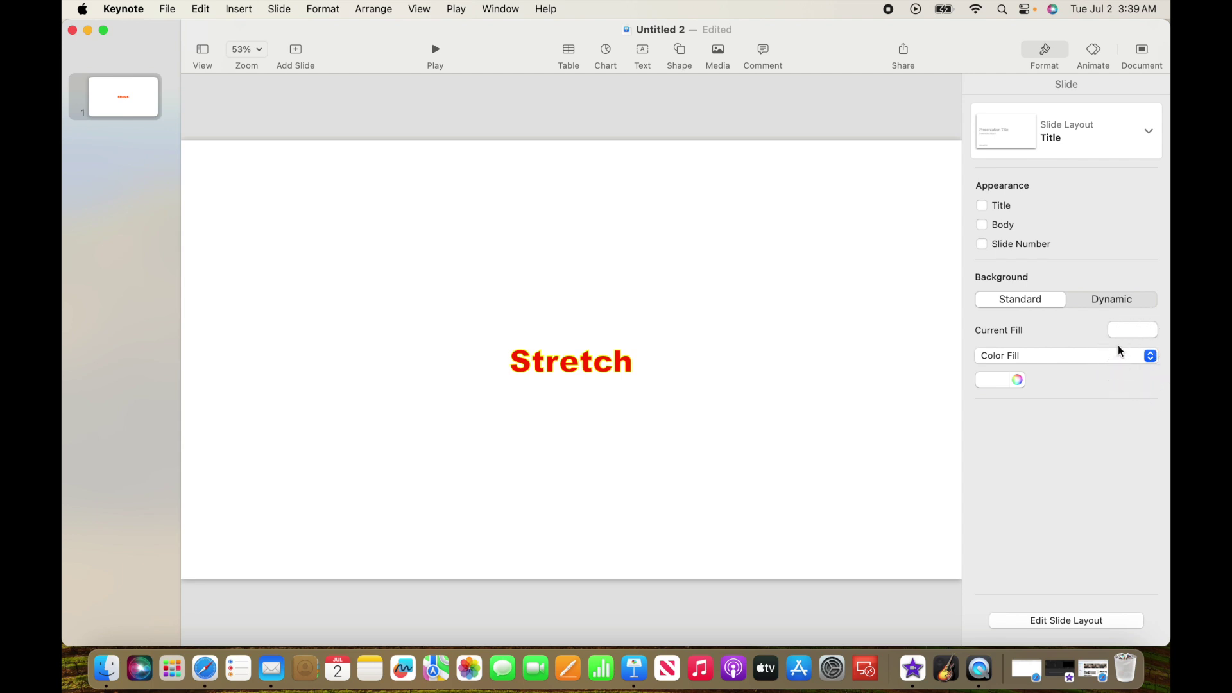
click(1154, 358)
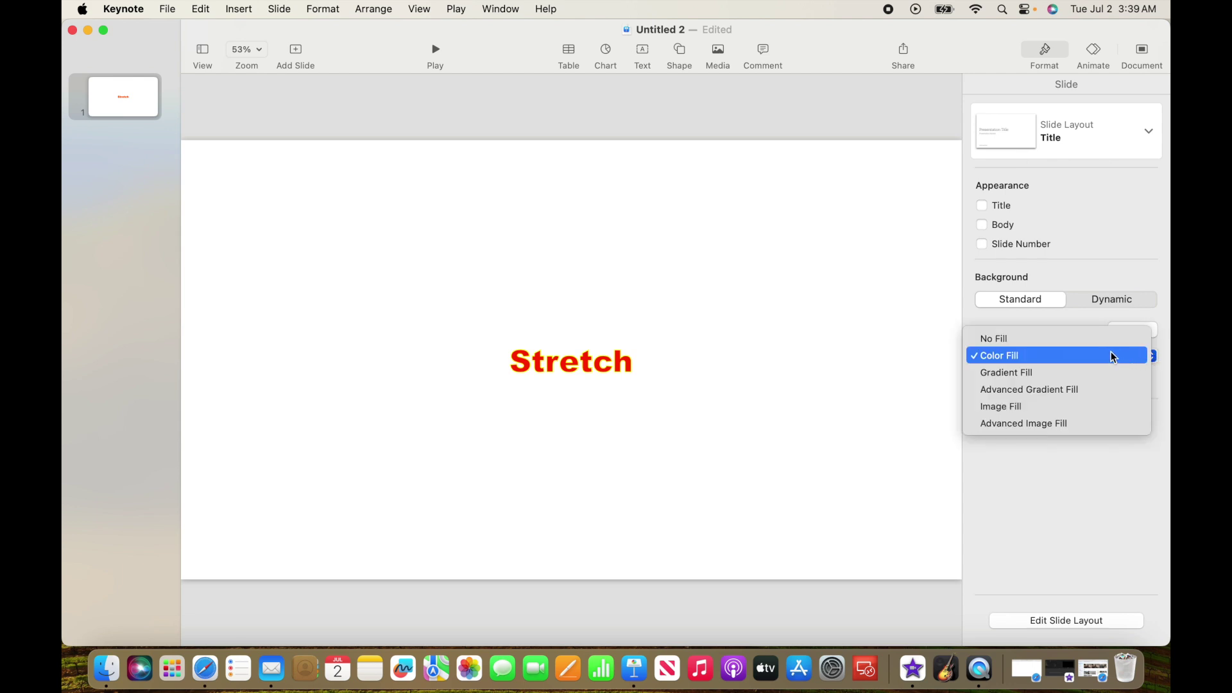
click(1099, 340)
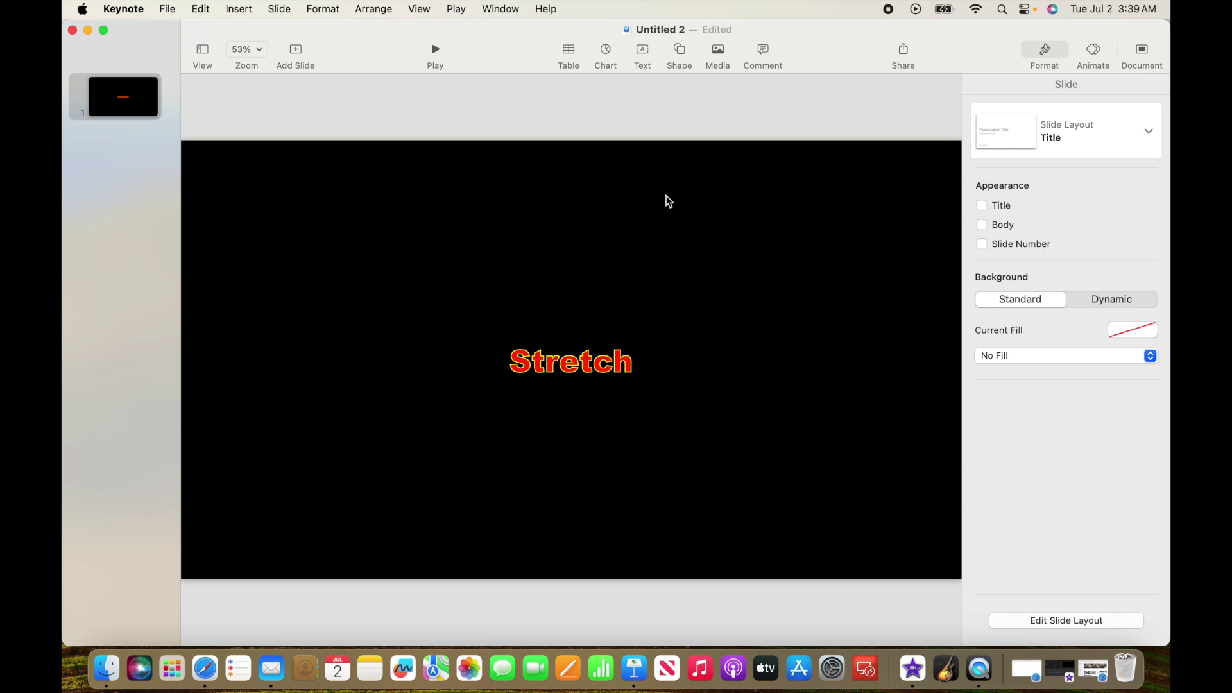
Set up an image export of the presentation in PNG format with transparent backgrounds.
click(166, 9)
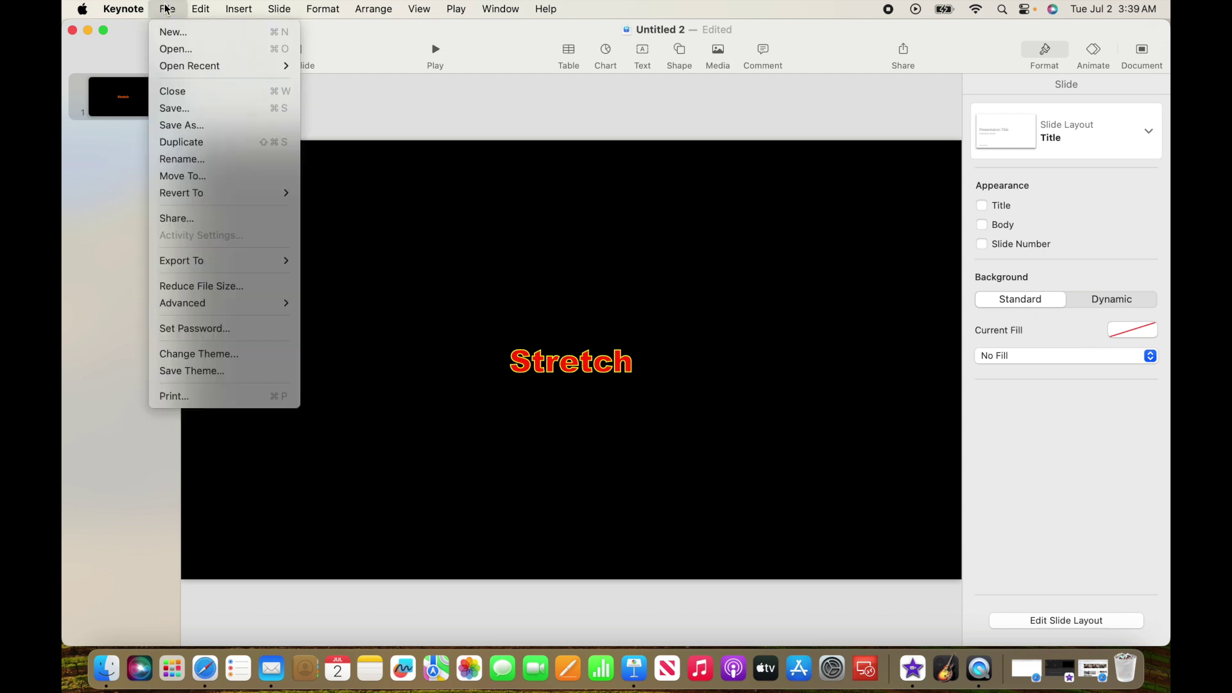
mouse_move(200, 266)
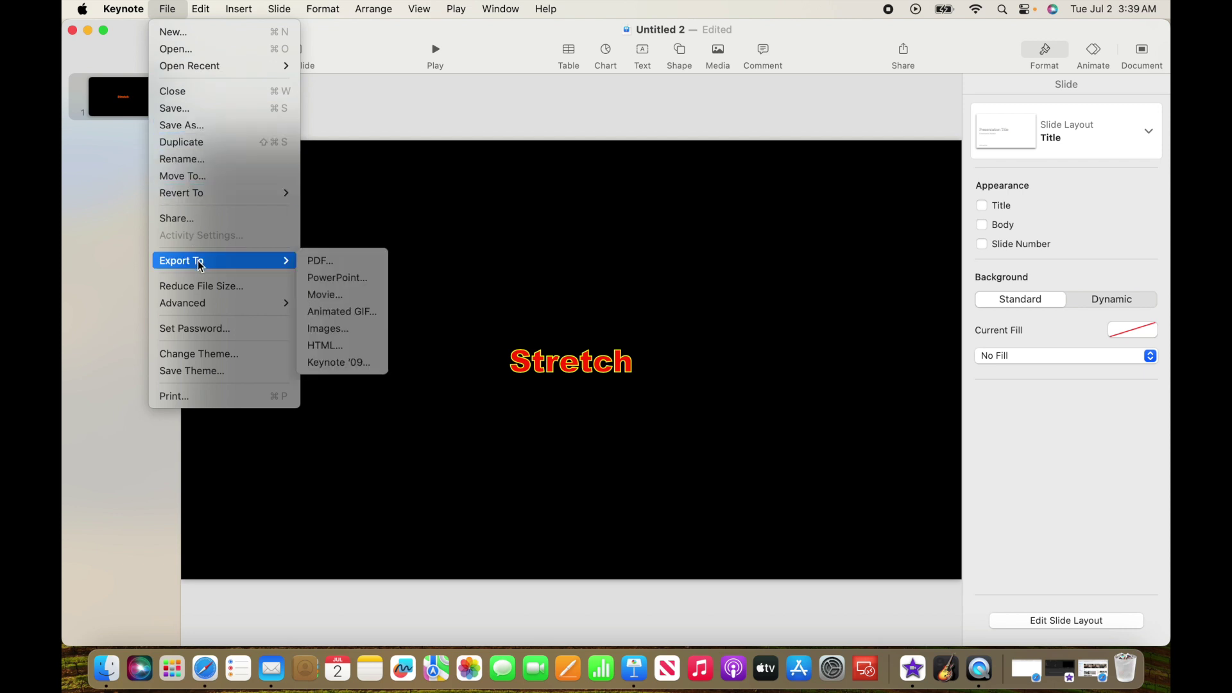
click(357, 329)
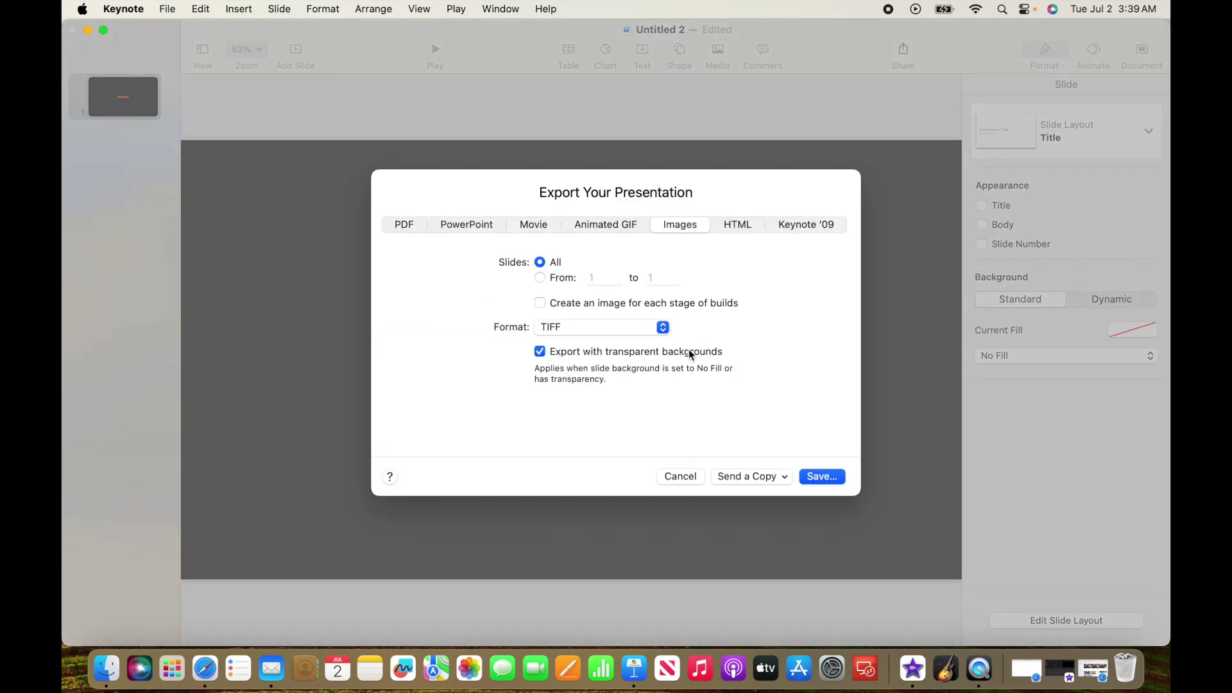
click(663, 328)
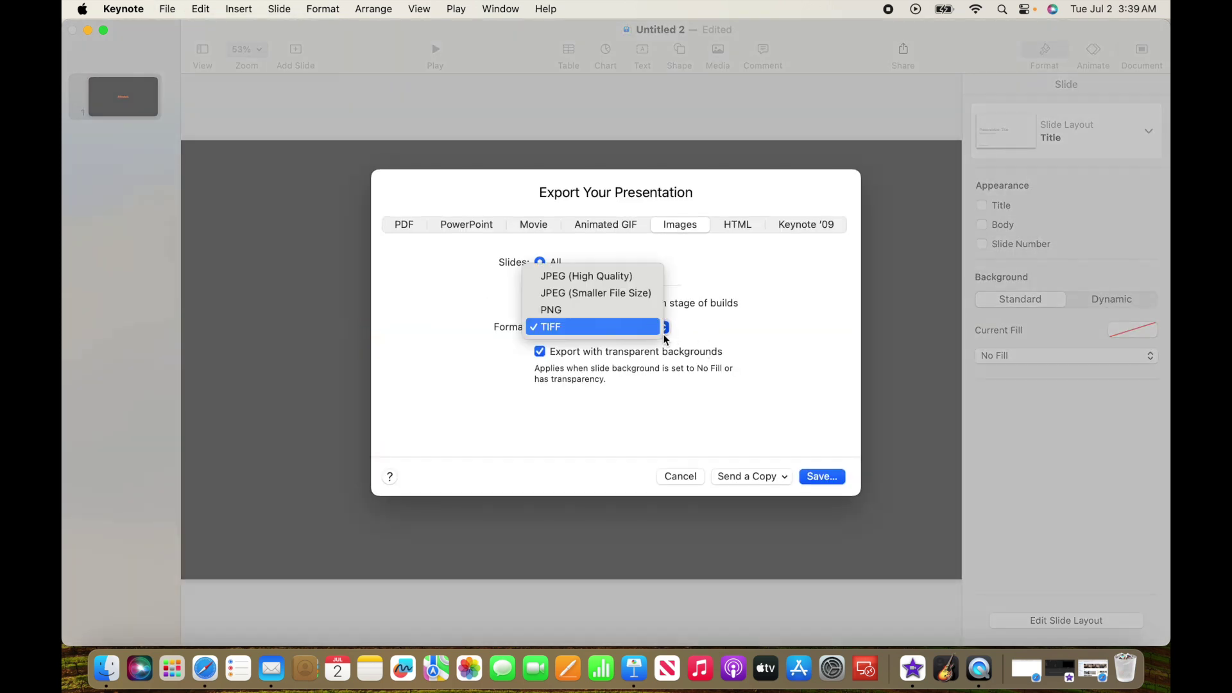
click(627, 310)
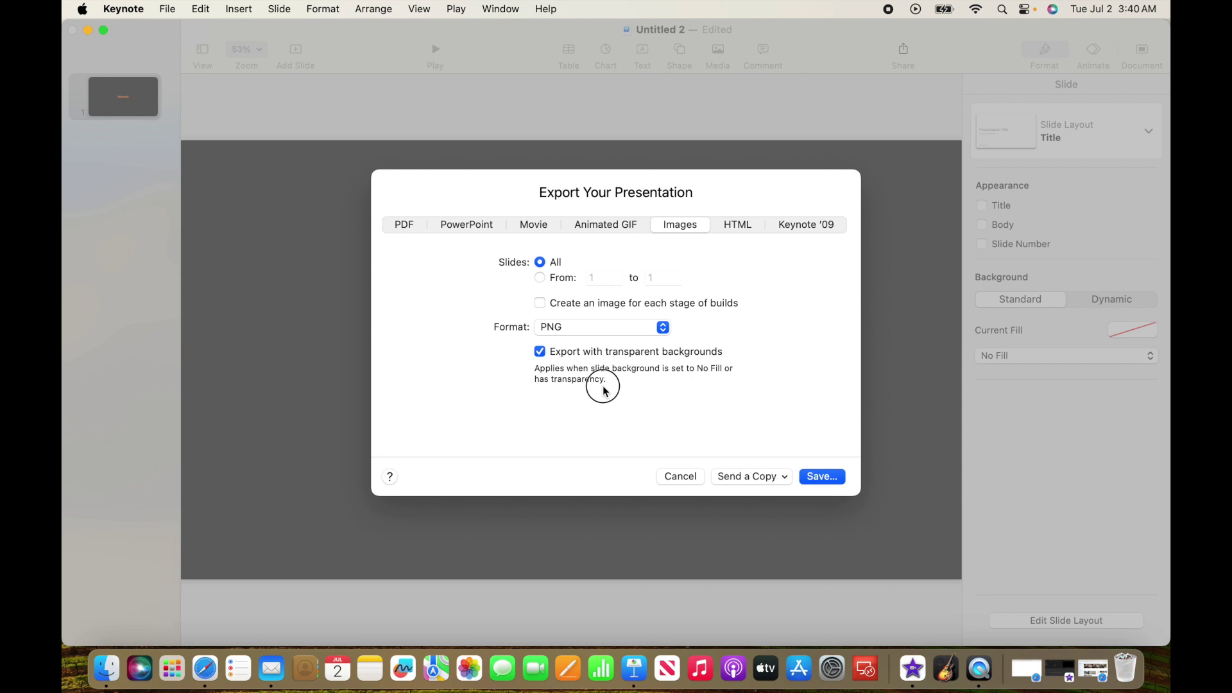
Export the image to the iCloud Desktop under the name "Stretch image".
click(819, 476)
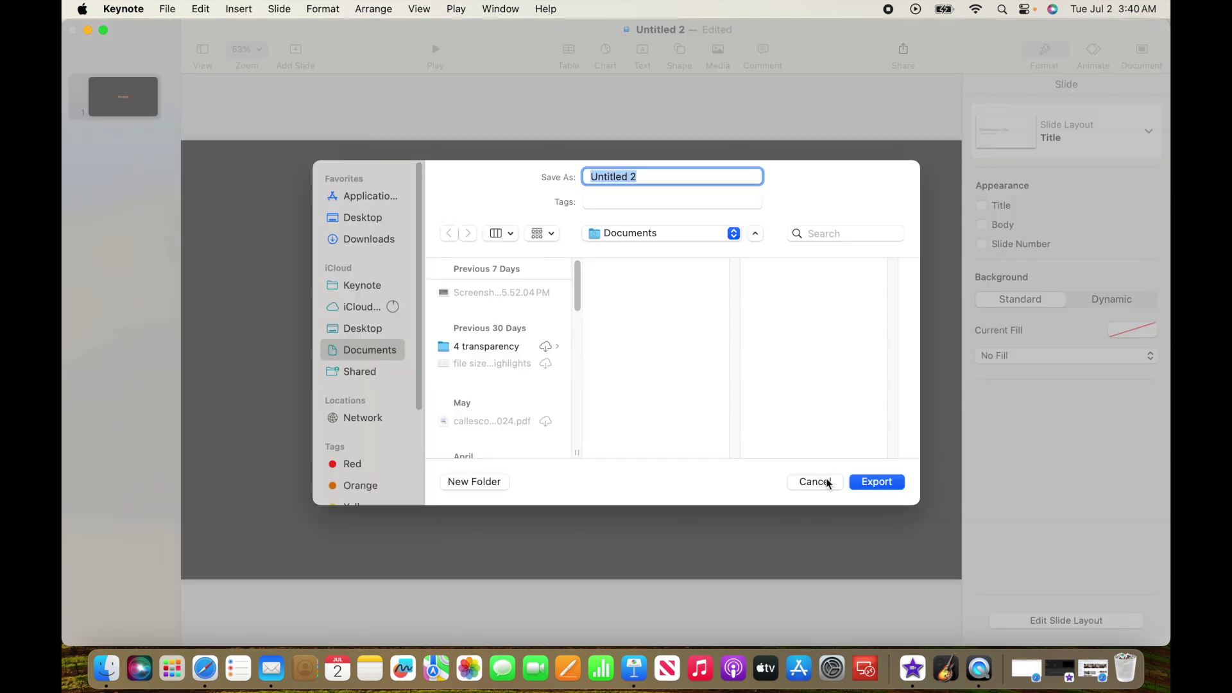
click(375, 330)
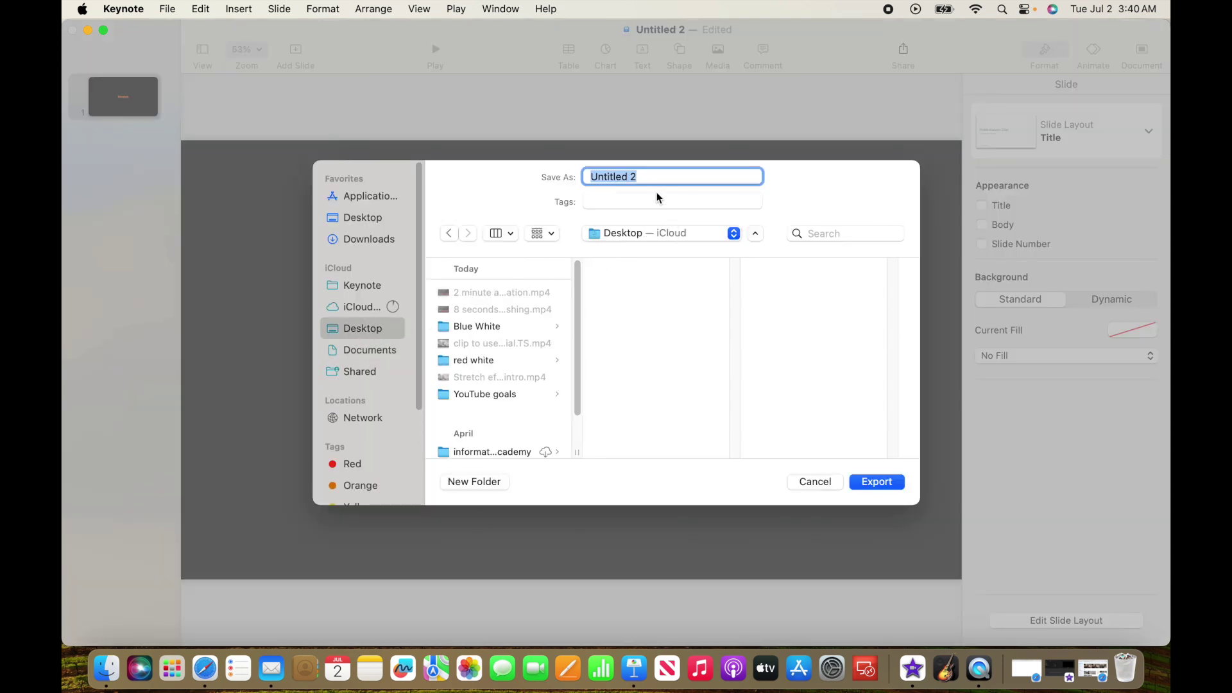
key(BackSpace)
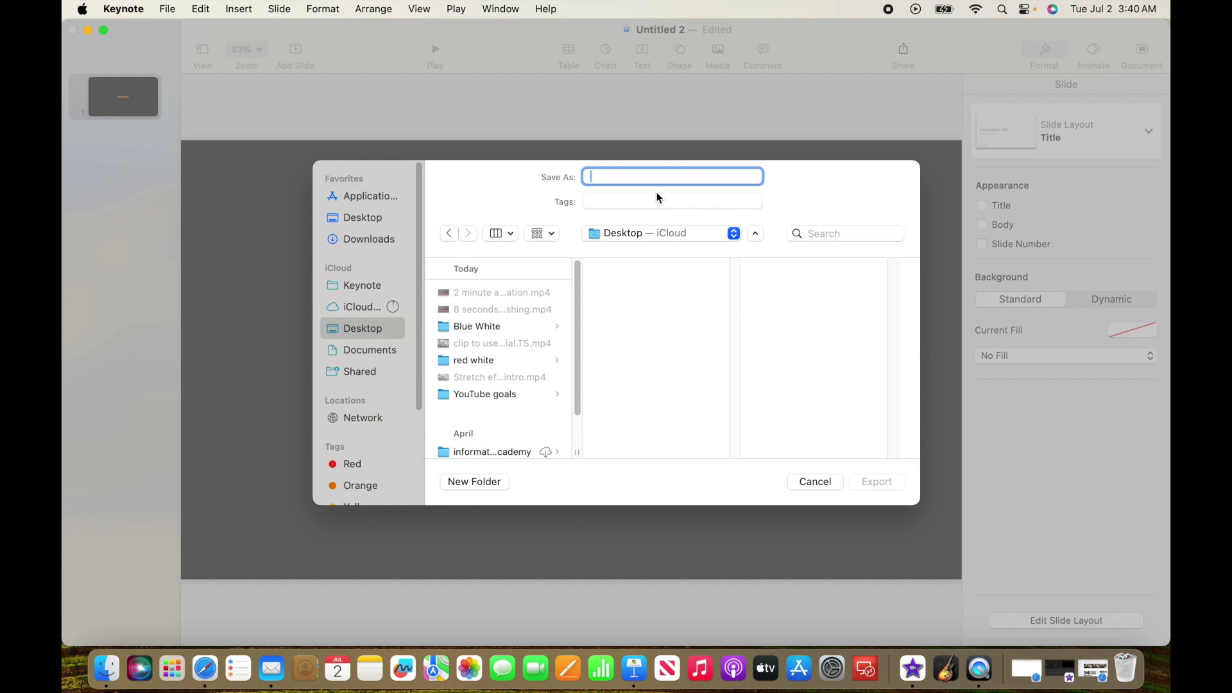
text(Stretch image)
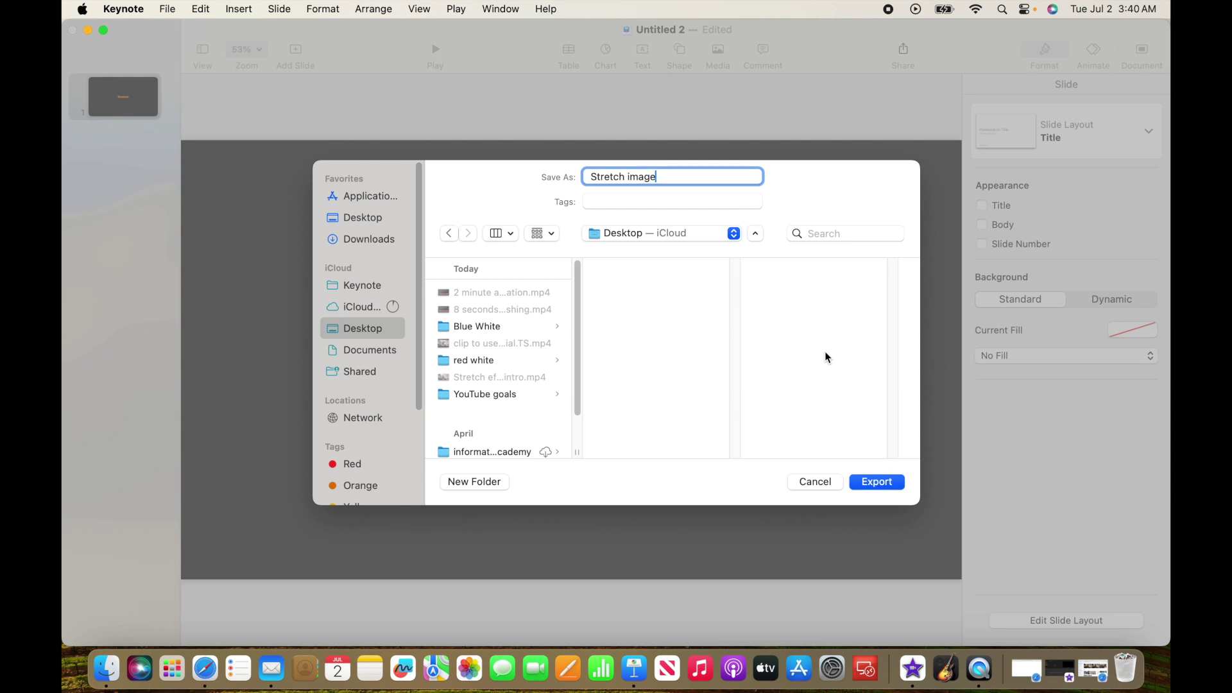
click(883, 483)
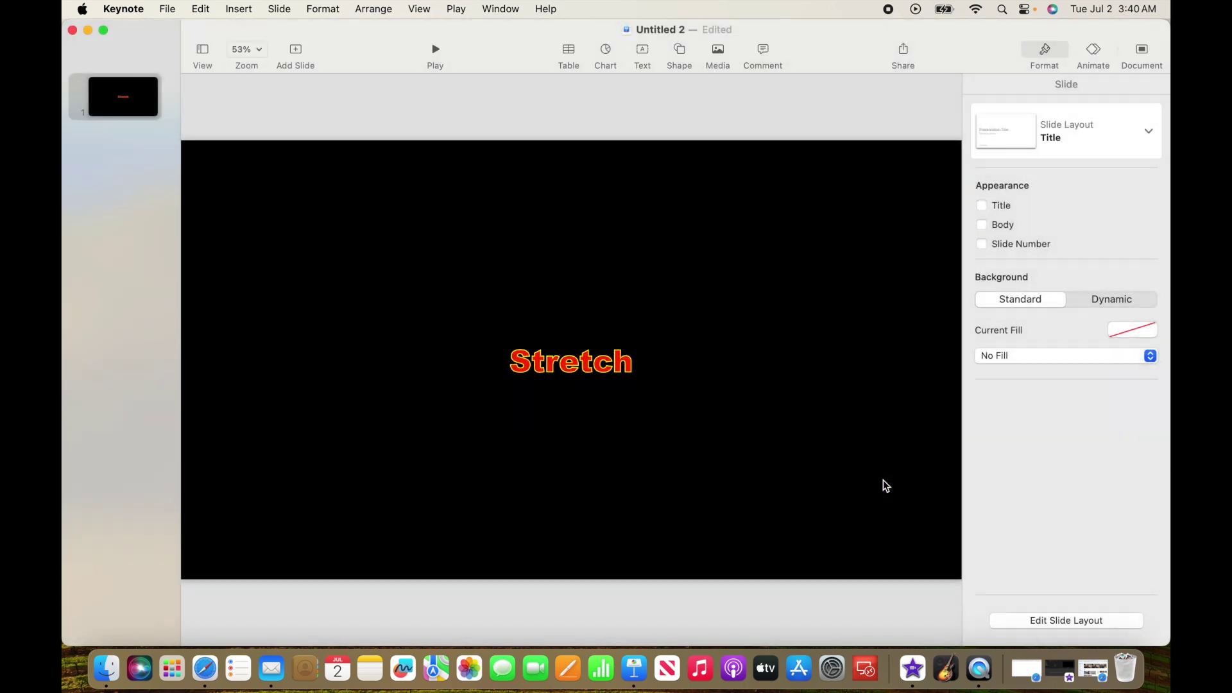
Switch to iMovie, start a media import and expand the "Stretch image" folder on the Desktop.
click(913, 669)
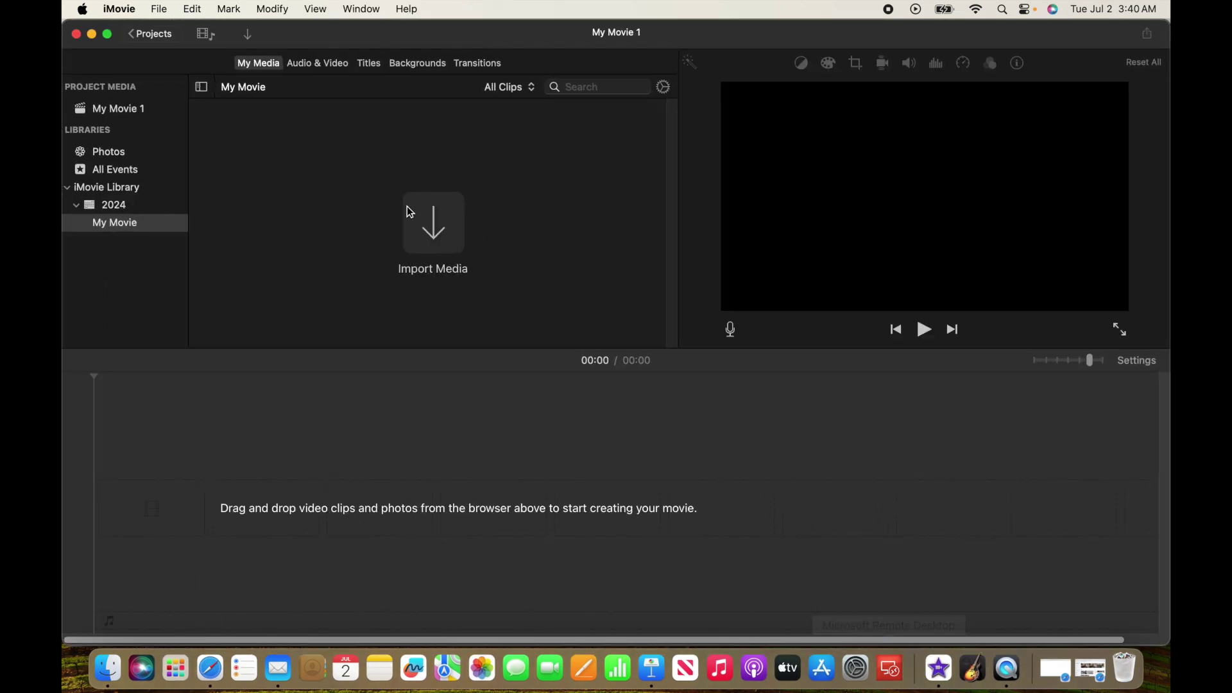
click(446, 235)
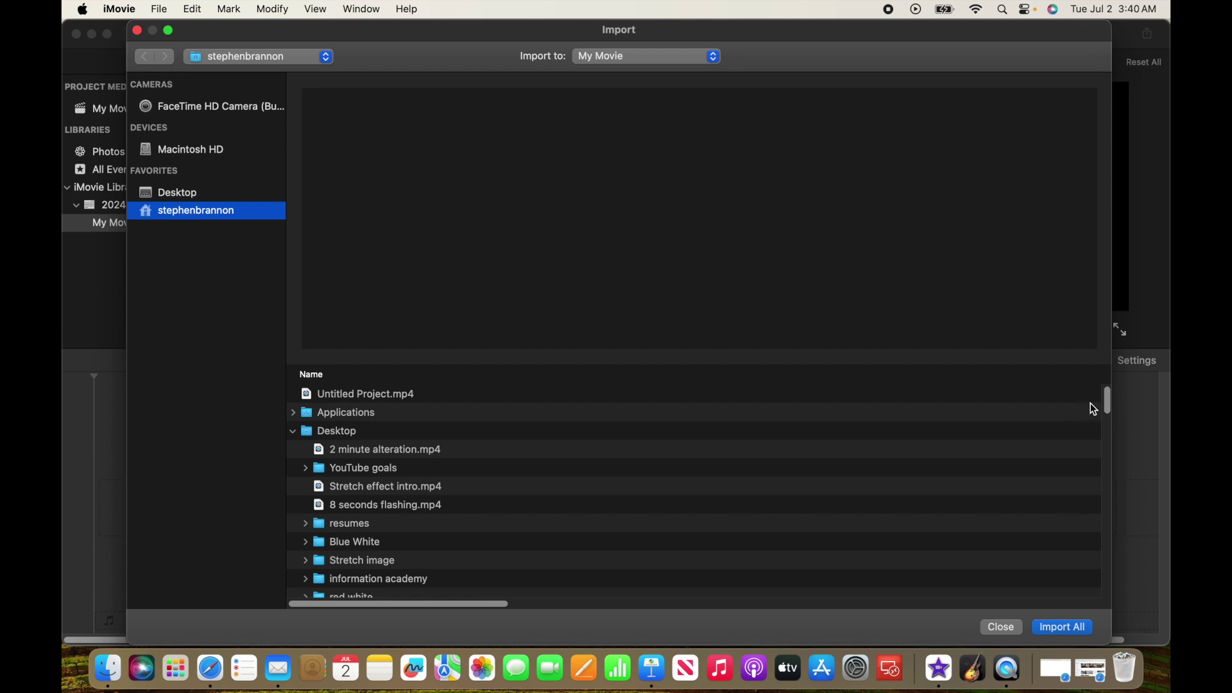
click(291, 573)
drag(291, 573, 267, 569)
click(306, 564)
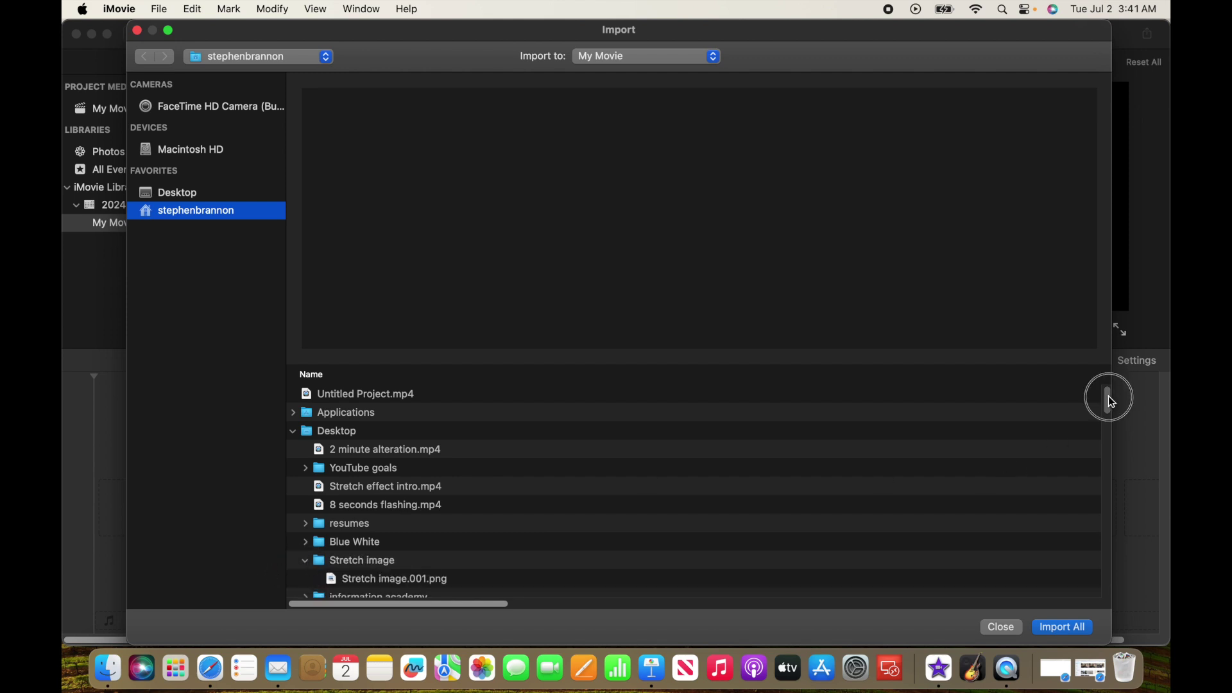
Import "Stretch image.001.png" together with "clip to use in tutorial.TS.mp4" into the My Movie event.
drag(1107, 395, 1109, 415)
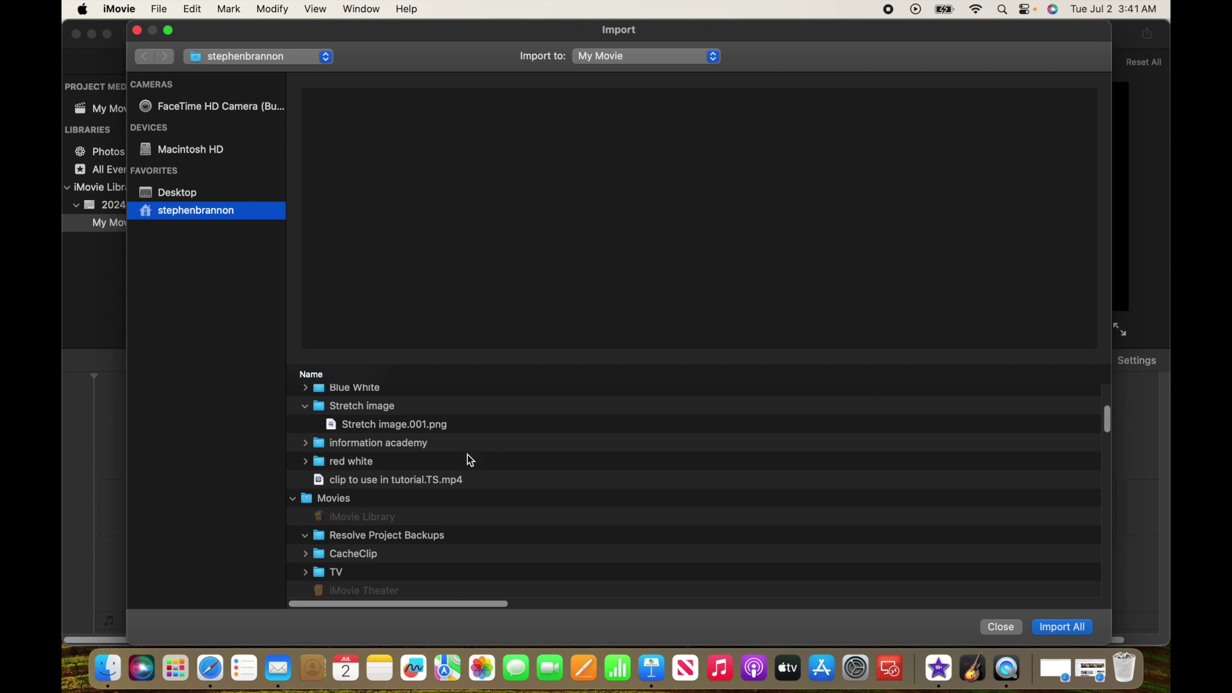
click(442, 431)
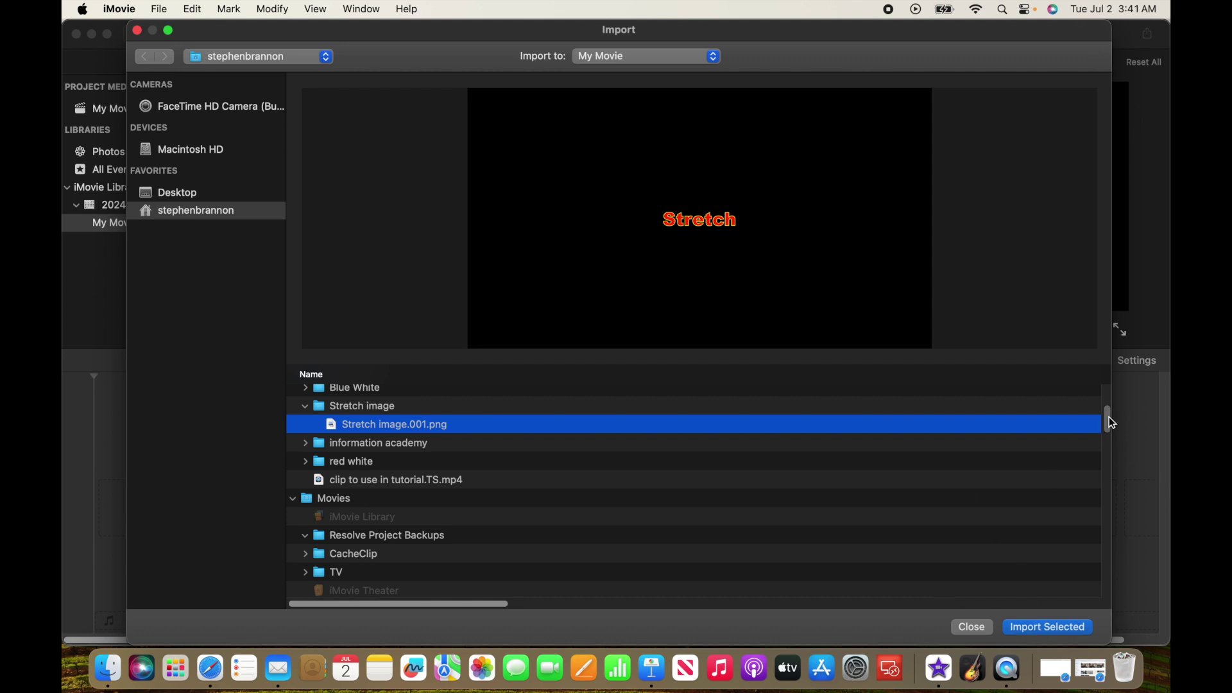
drag(1111, 424, 1106, 421)
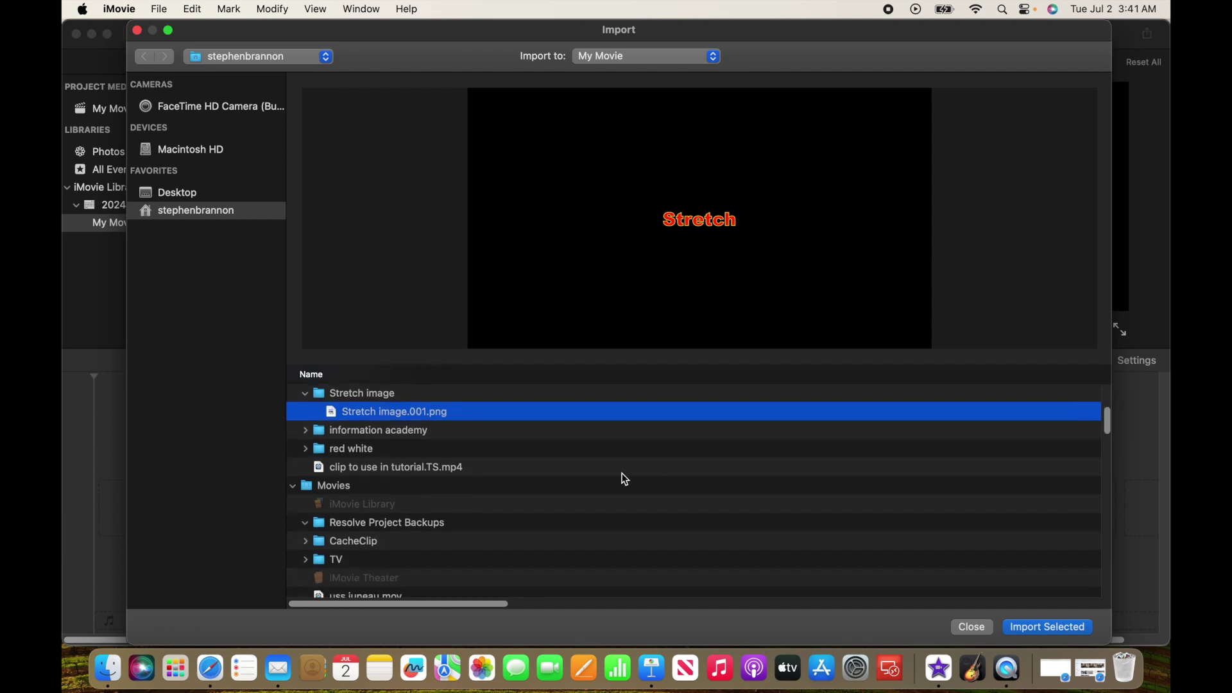
super+click(458, 470)
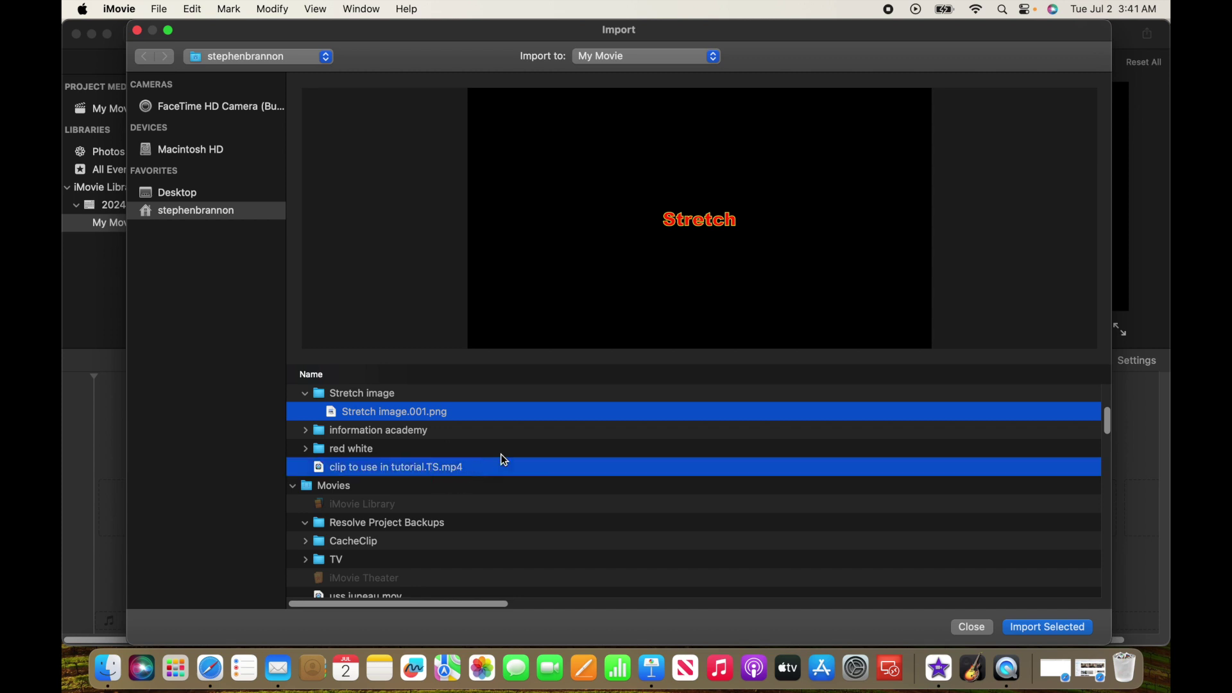
click(1011, 627)
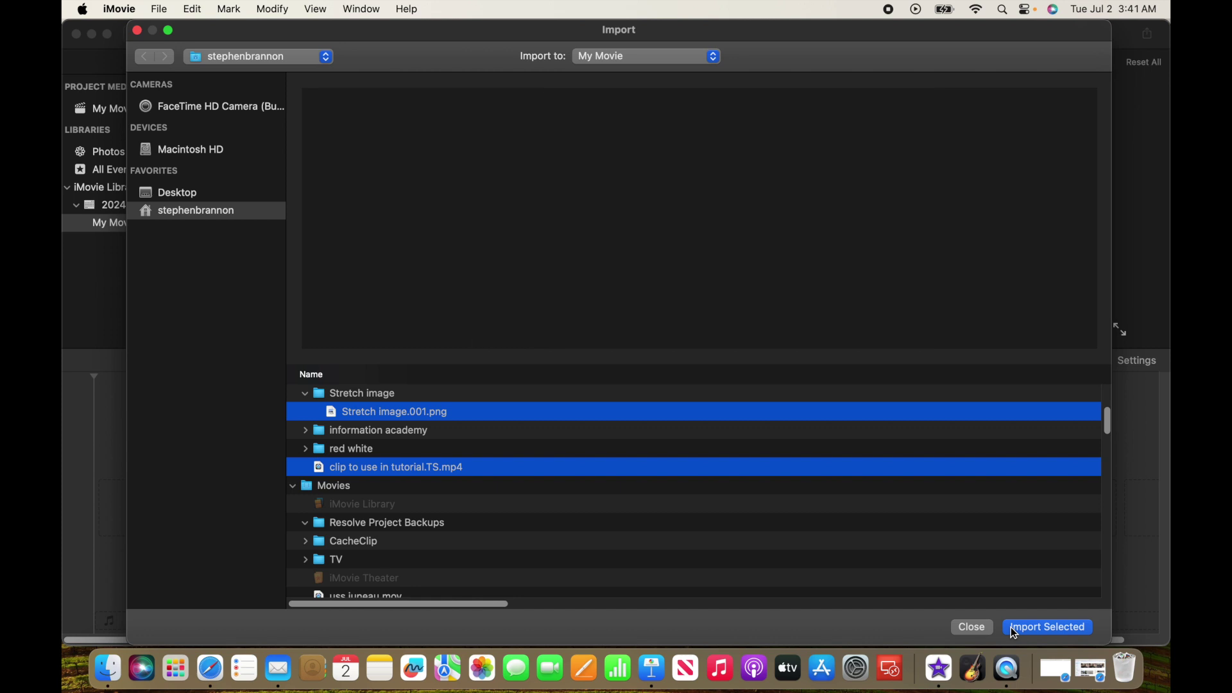
click(827, 529)
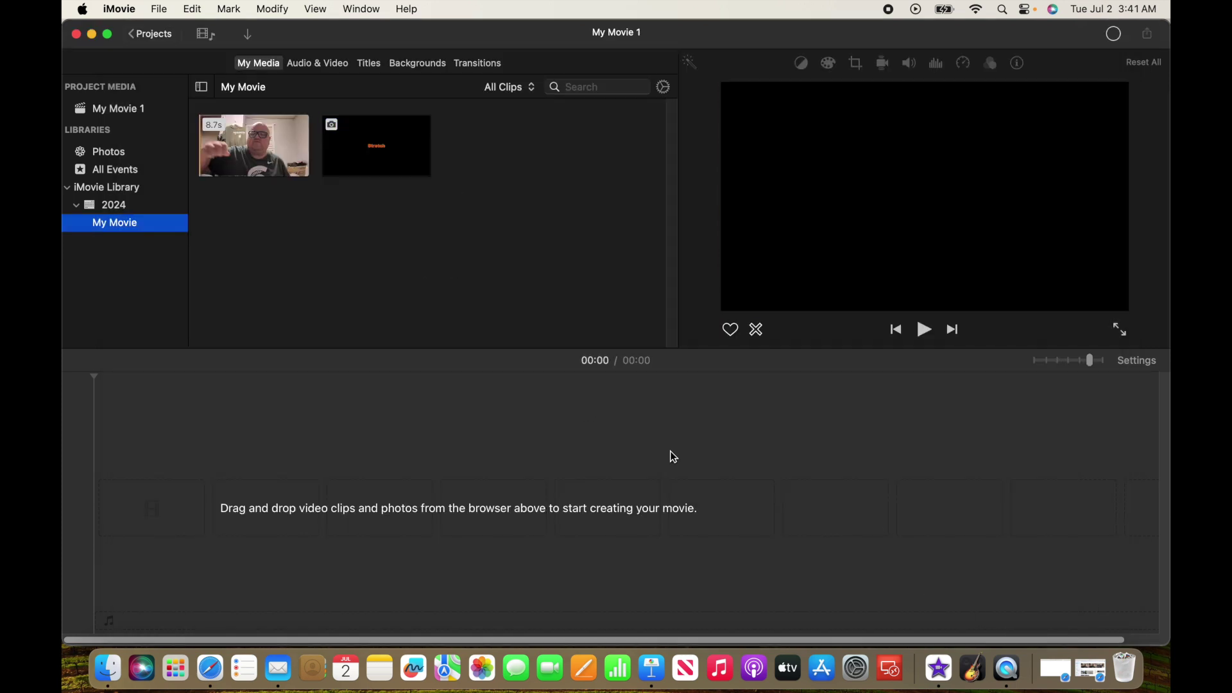
click(456, 227)
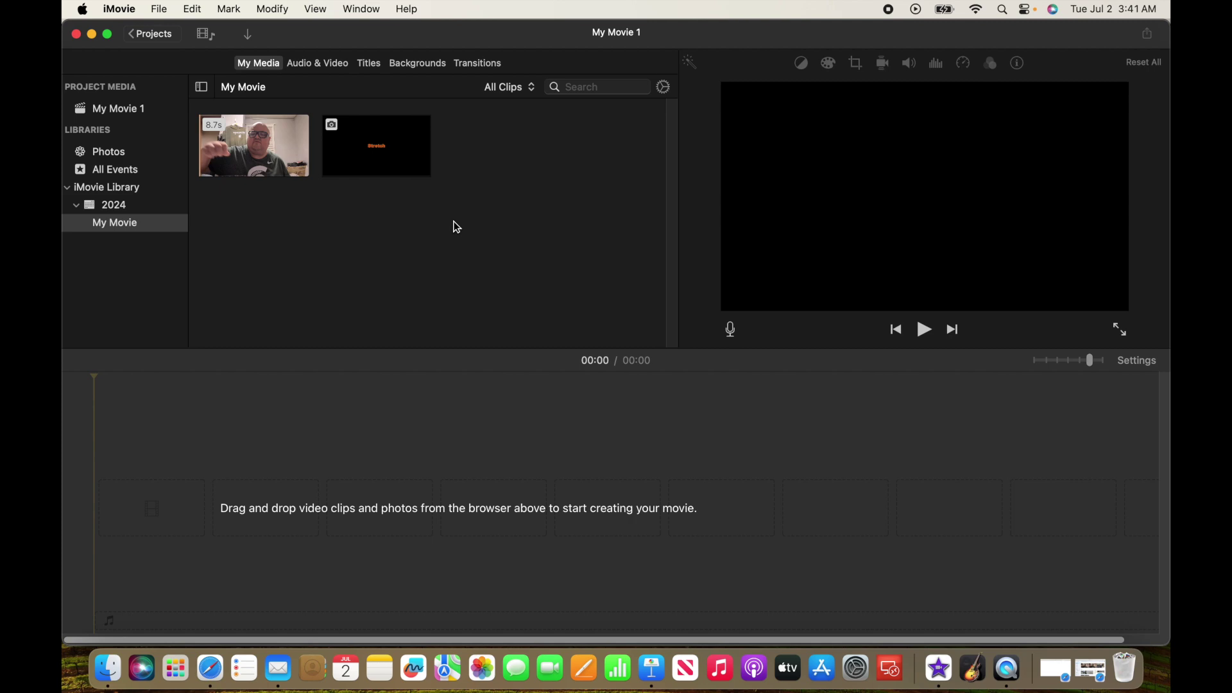
Place the video clip in the timeline, split it about 2.7 s in and delete the opening part.
click(272, 169)
drag(257, 168, 116, 518)
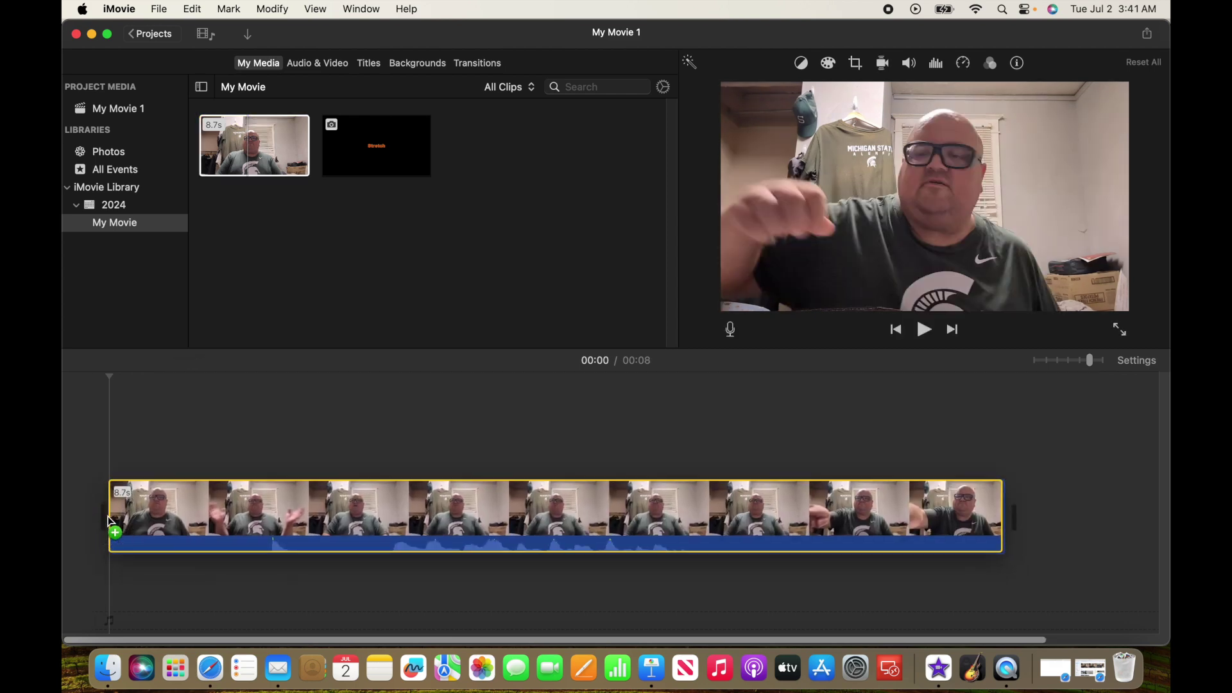
click(390, 542)
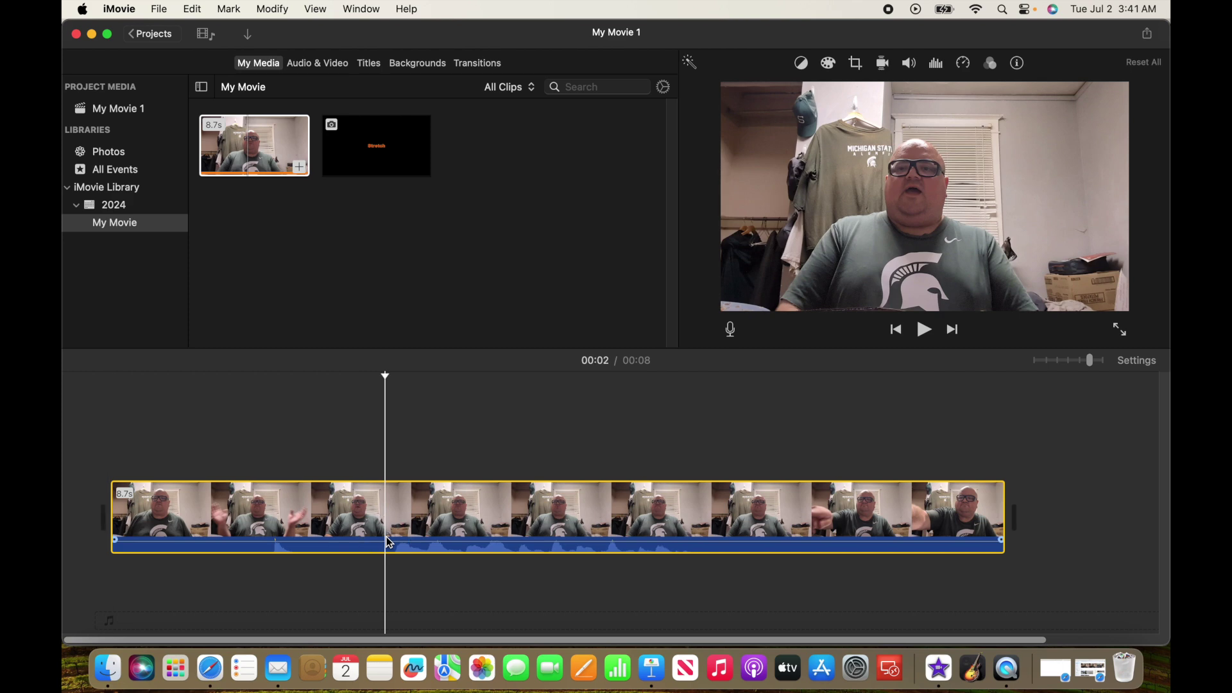
right_click(390, 542)
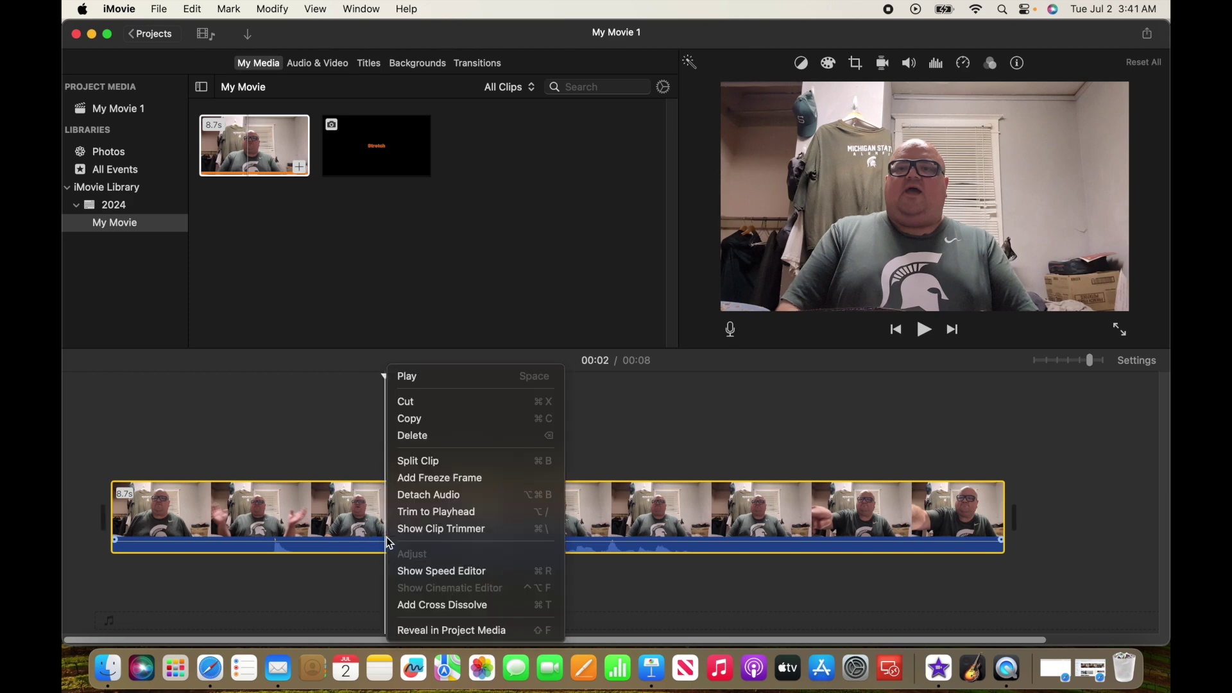
click(425, 464)
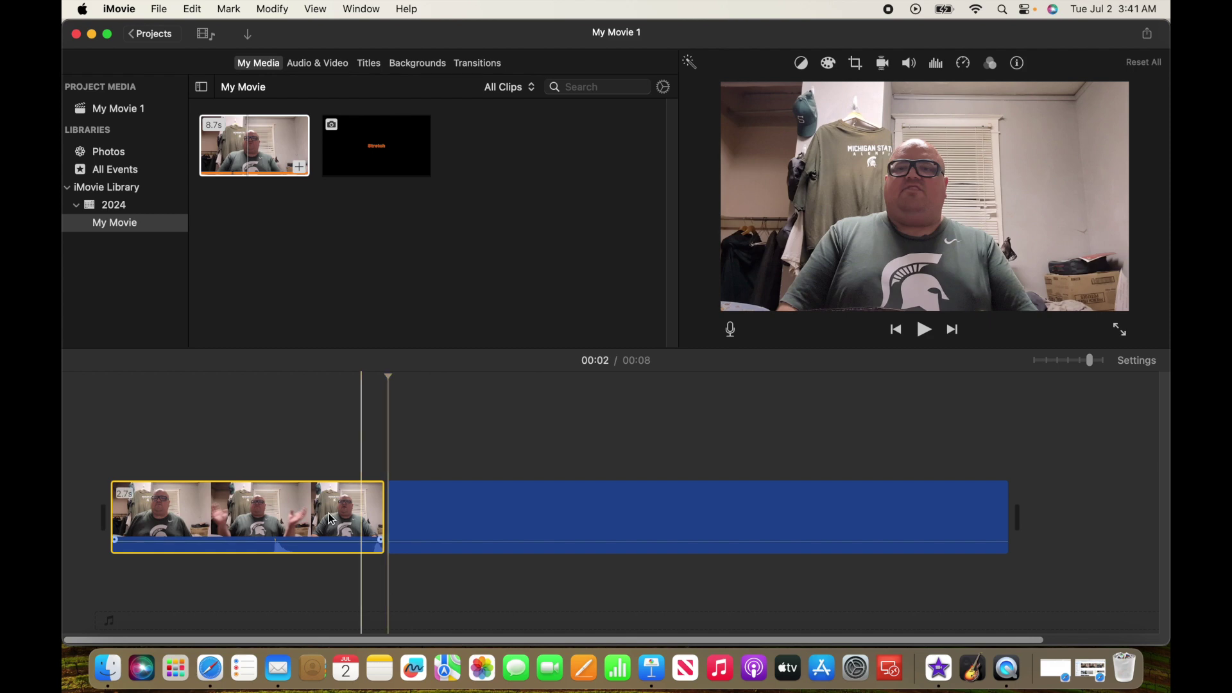
key(Delete)
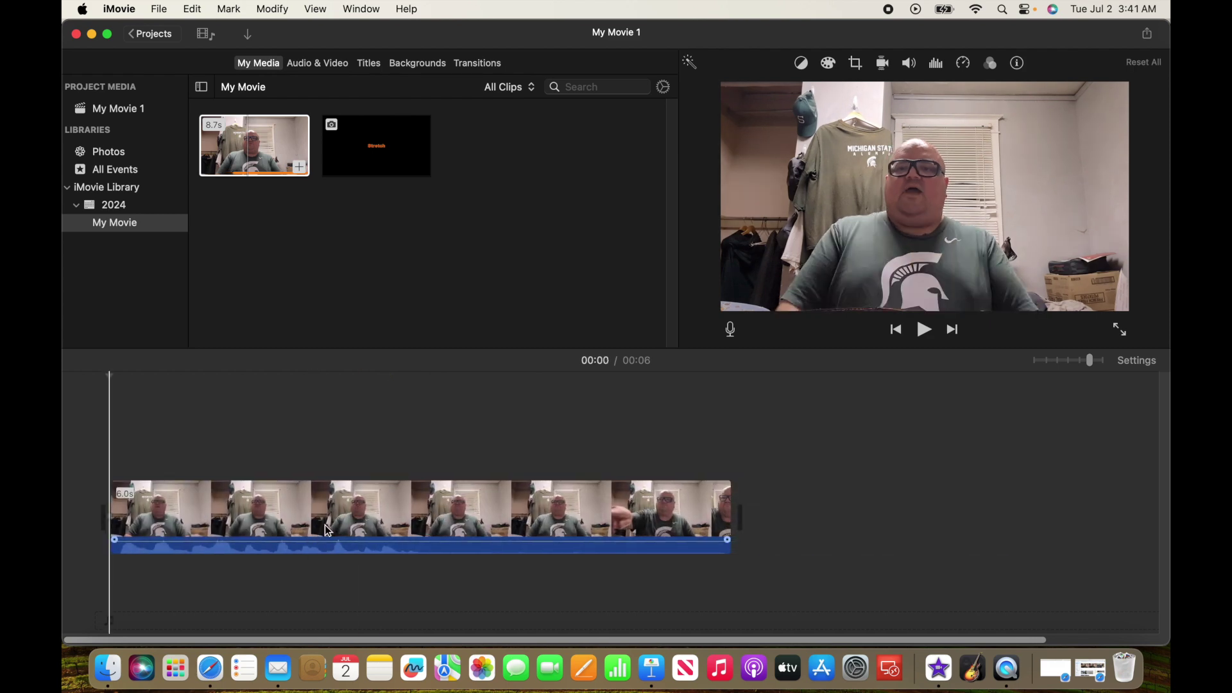
Split the remaining video clip at about 3.2 s and delete the part after the split.
click(444, 521)
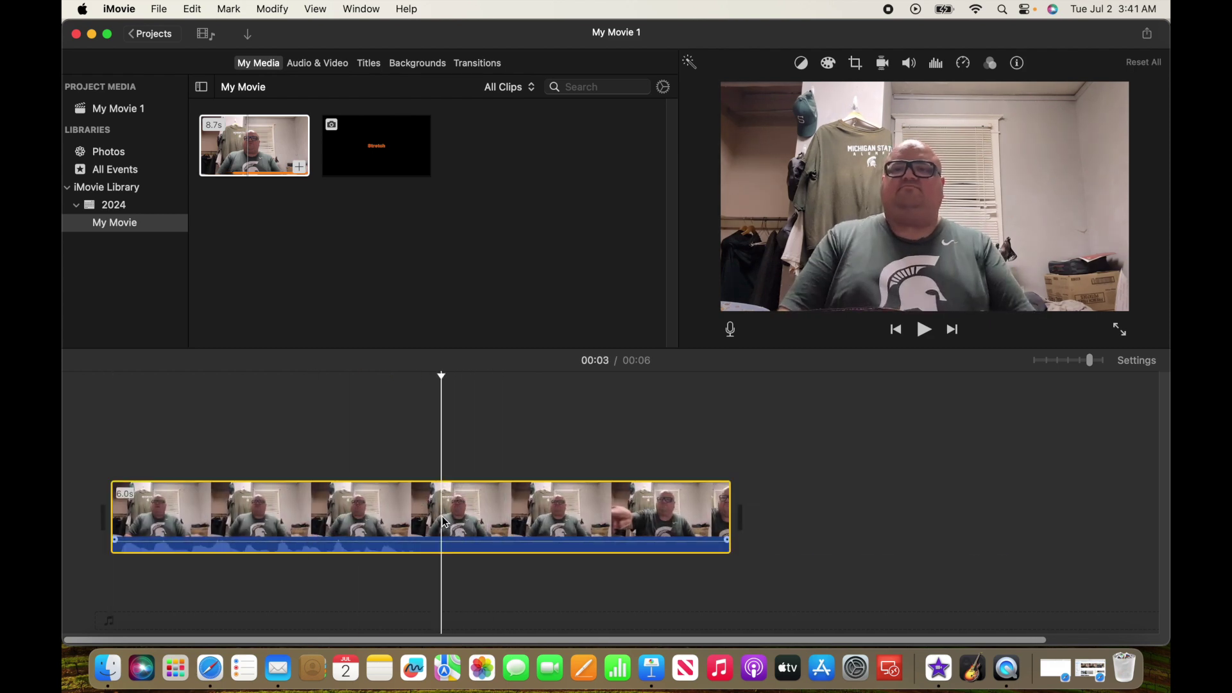
right_click(445, 521)
click(472, 465)
click(488, 511)
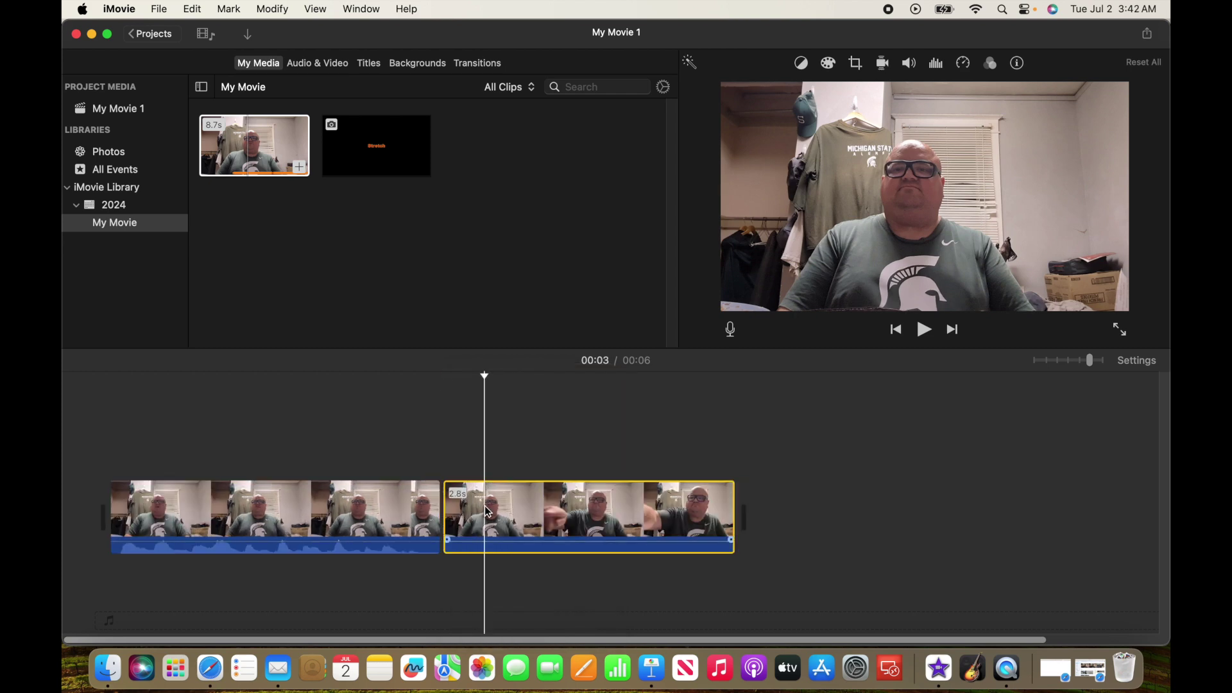
key(Delete)
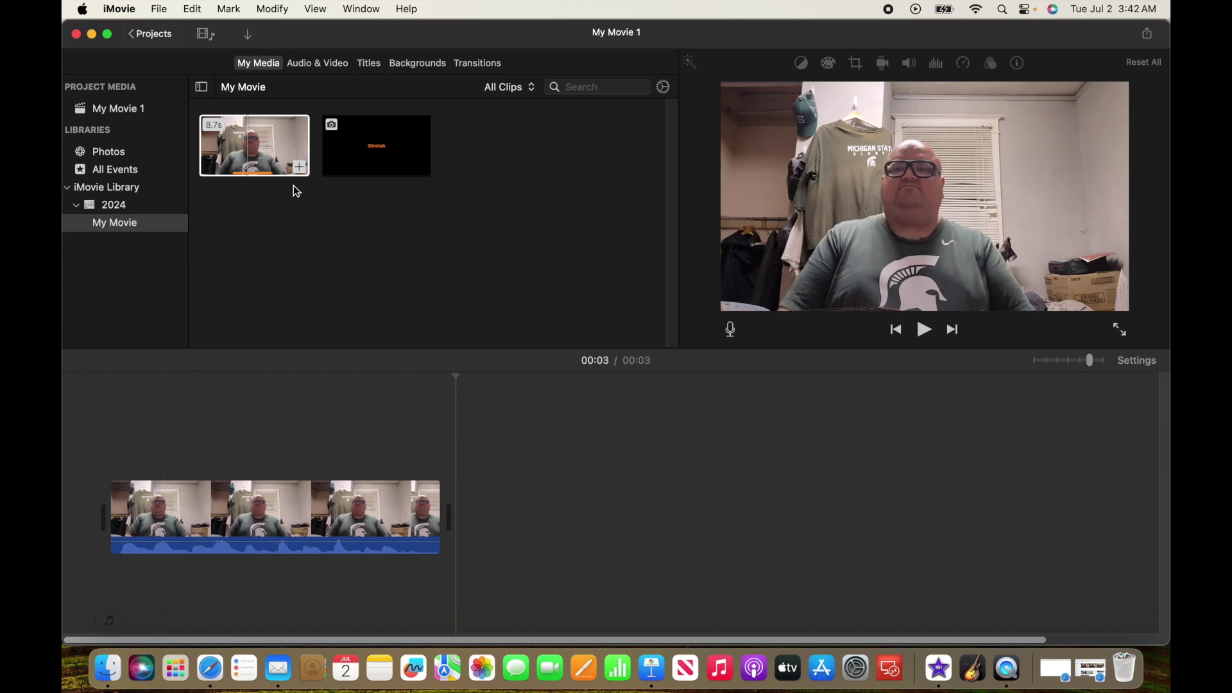
Overlay the "Stretch" image above the start of the video clip and trim its end to match the clip's end.
click(348, 165)
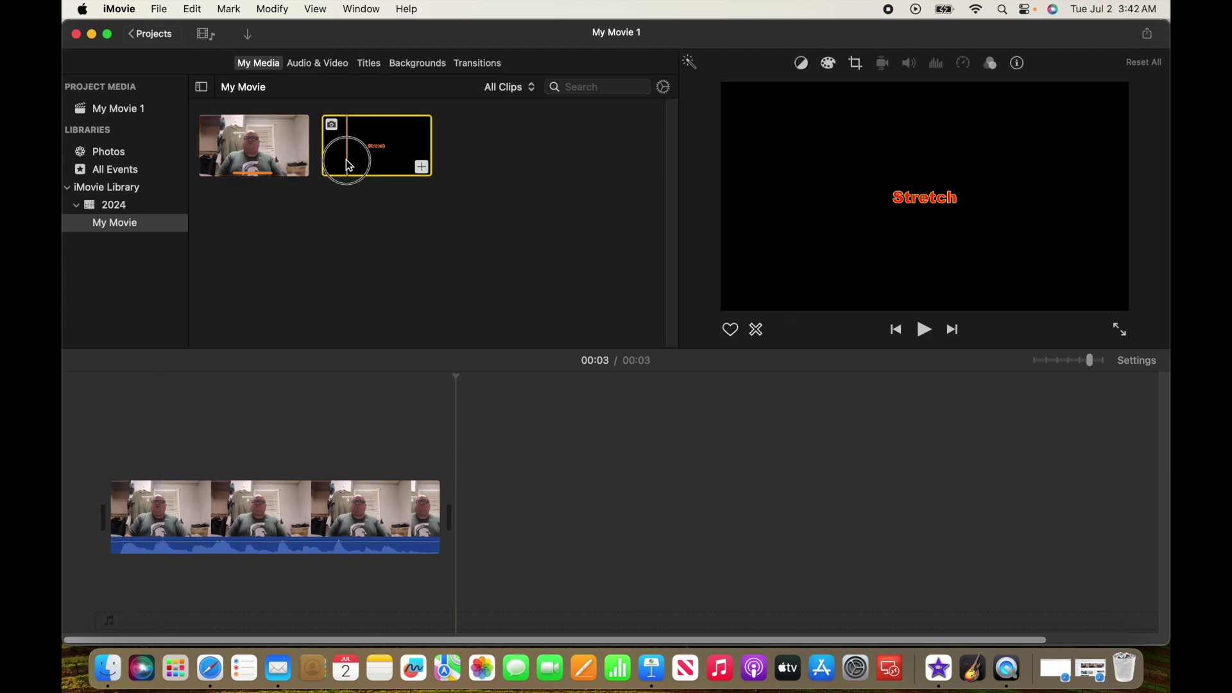
drag(344, 156, 114, 431)
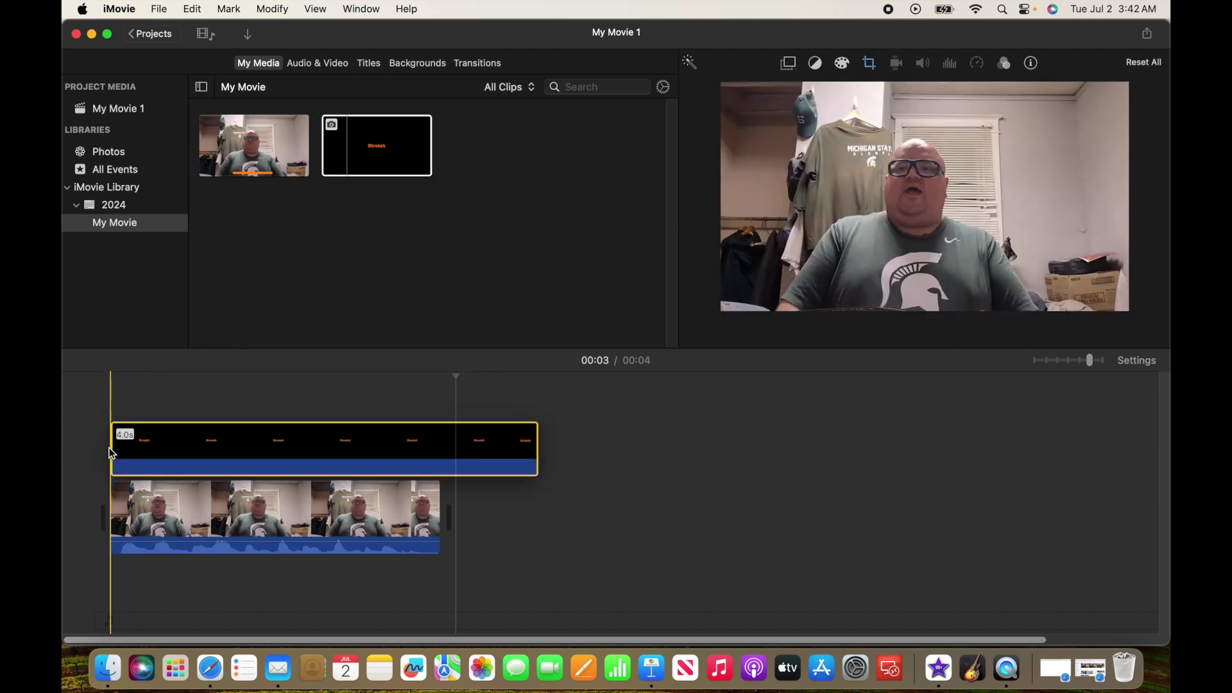
drag(537, 460, 451, 466)
Shrink the Ken Burns End frame of the "Stretch" overlay to a small area centred around the text and apply the crop.
click(303, 446)
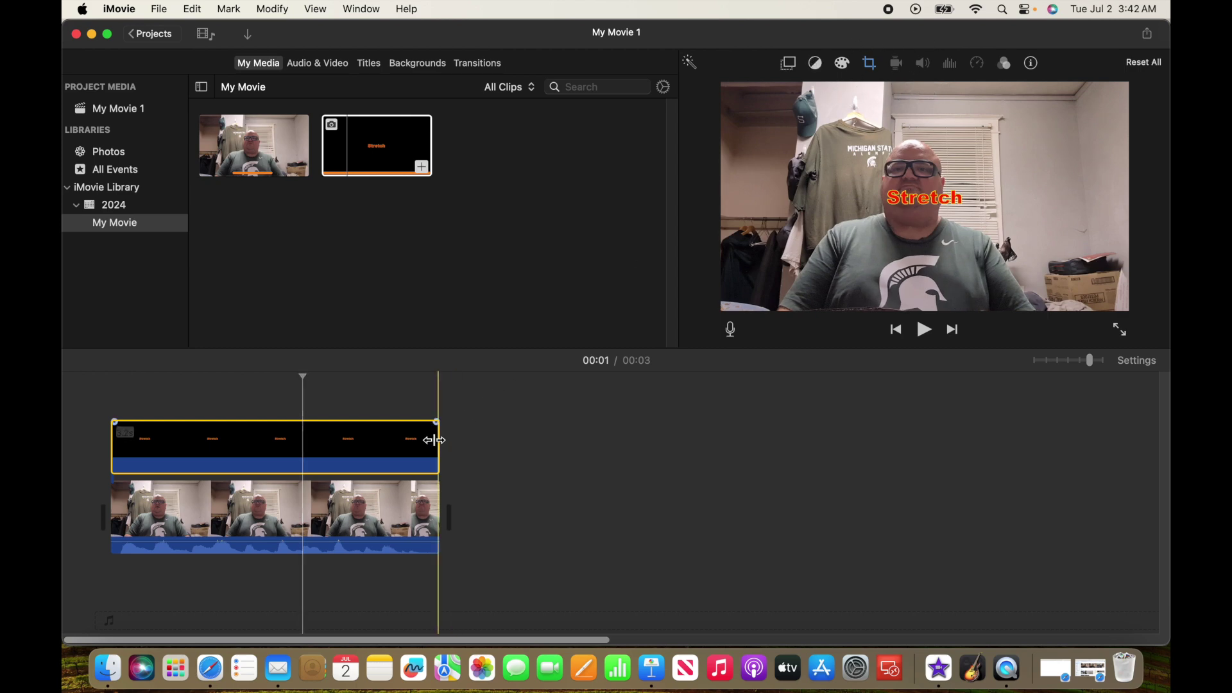
click(873, 68)
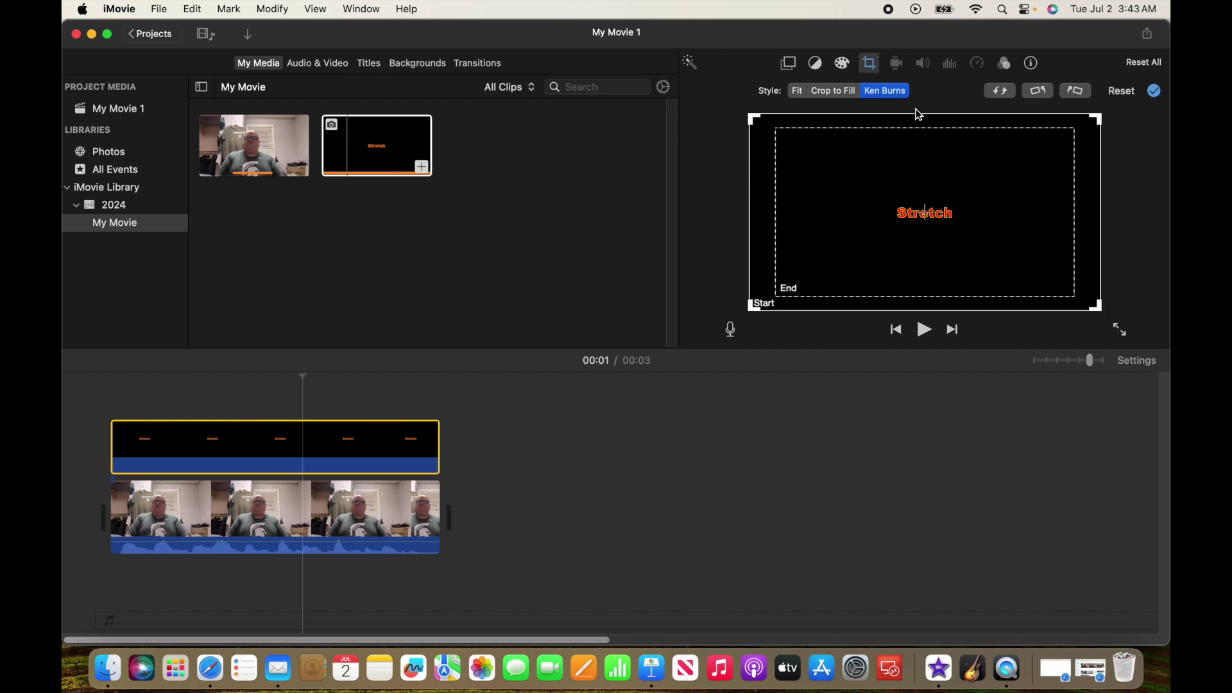
click(787, 290)
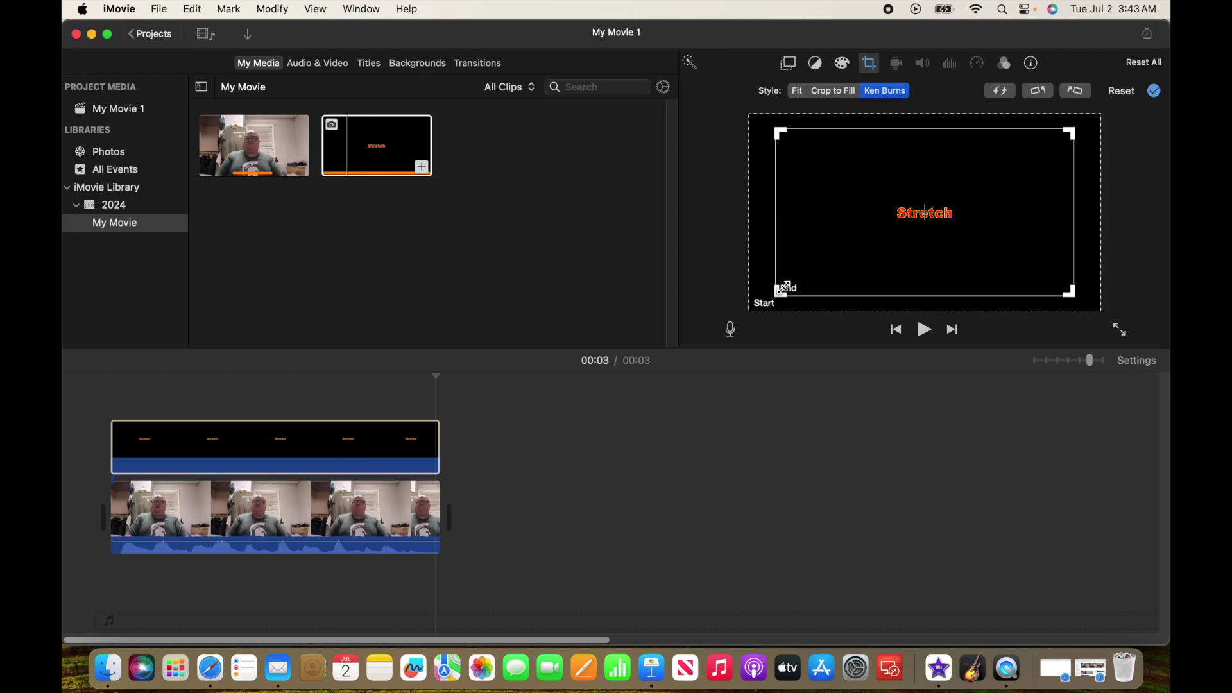
click(778, 293)
drag(778, 293, 838, 258)
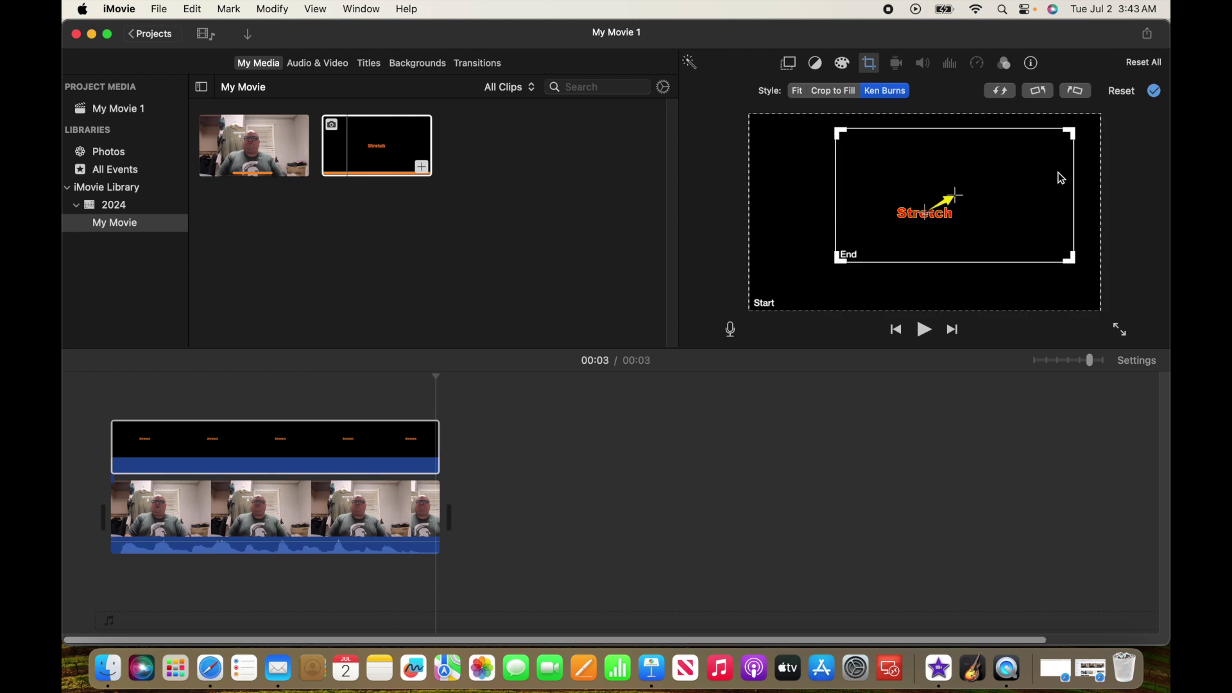
click(1071, 134)
drag(1072, 134, 1012, 169)
drag(1012, 256, 995, 238)
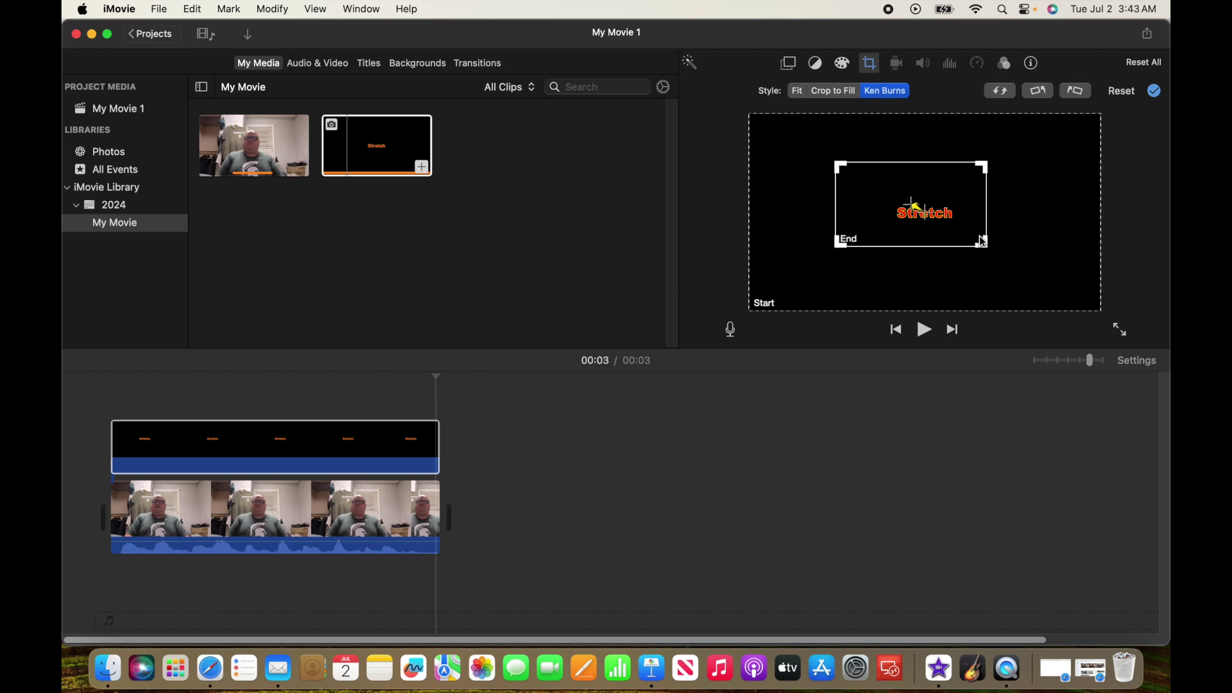
drag(839, 164, 869, 188)
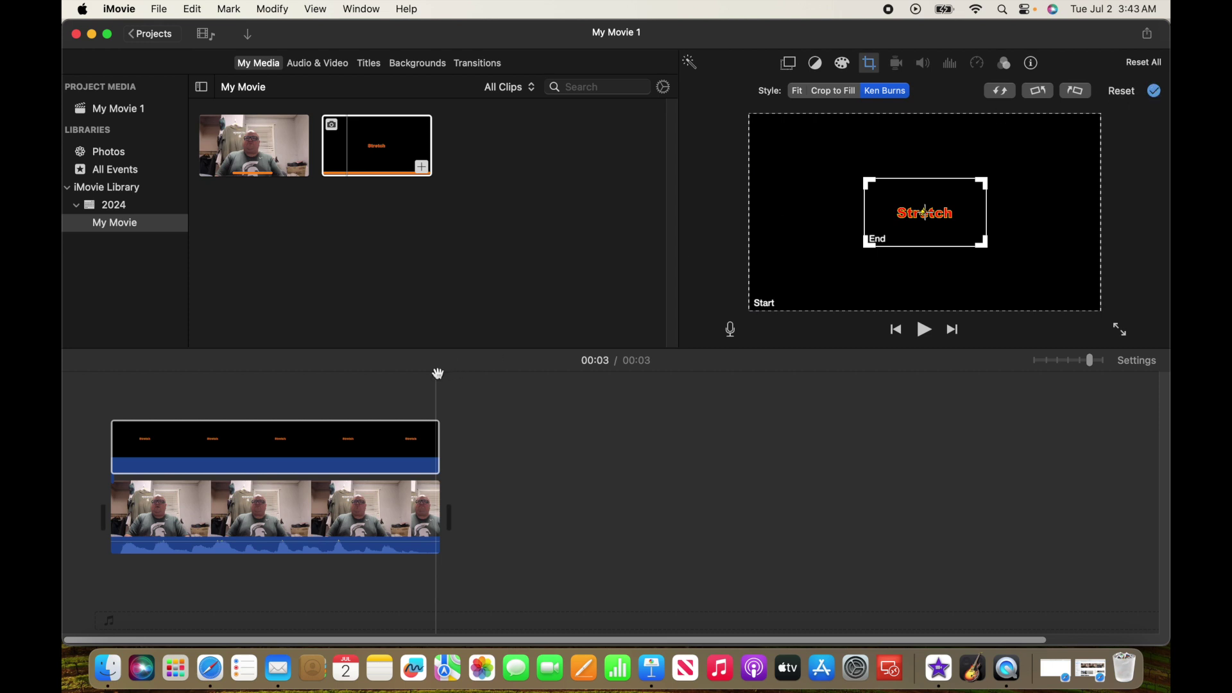
click(1154, 90)
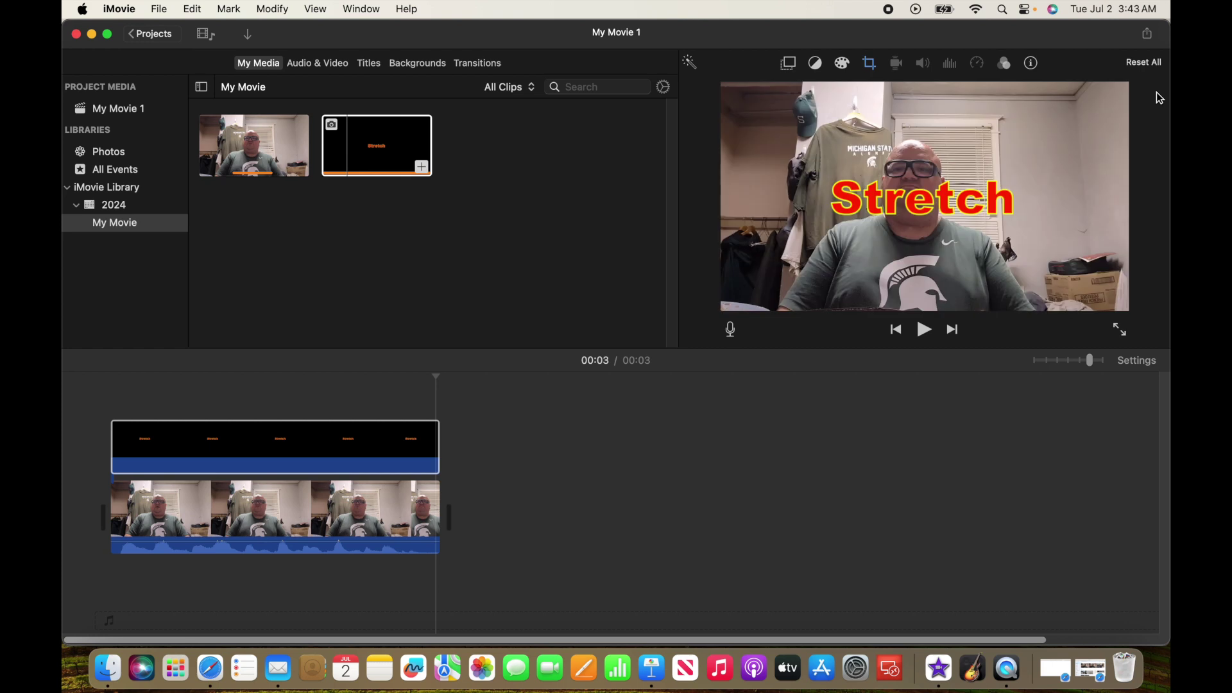
Return the playhead to the start, select both timeline clips and set up a file export of the movie with the offered settings.
click(437, 376)
drag(437, 376, 78, 383)
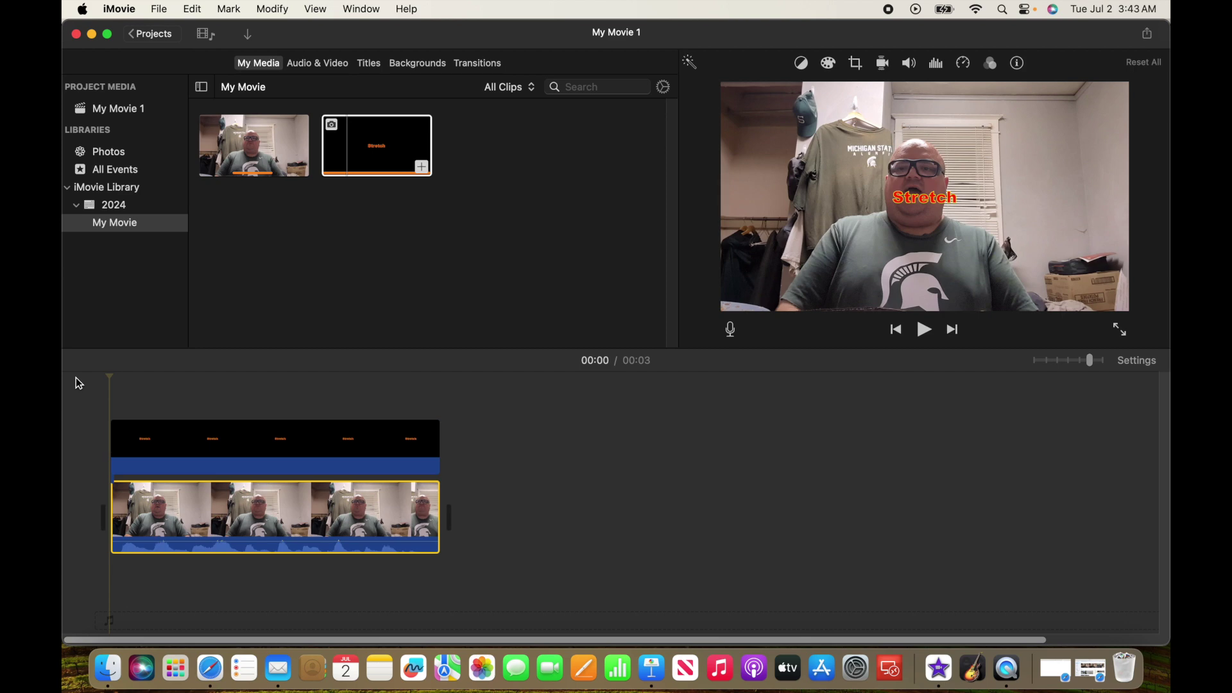
key(super+a)
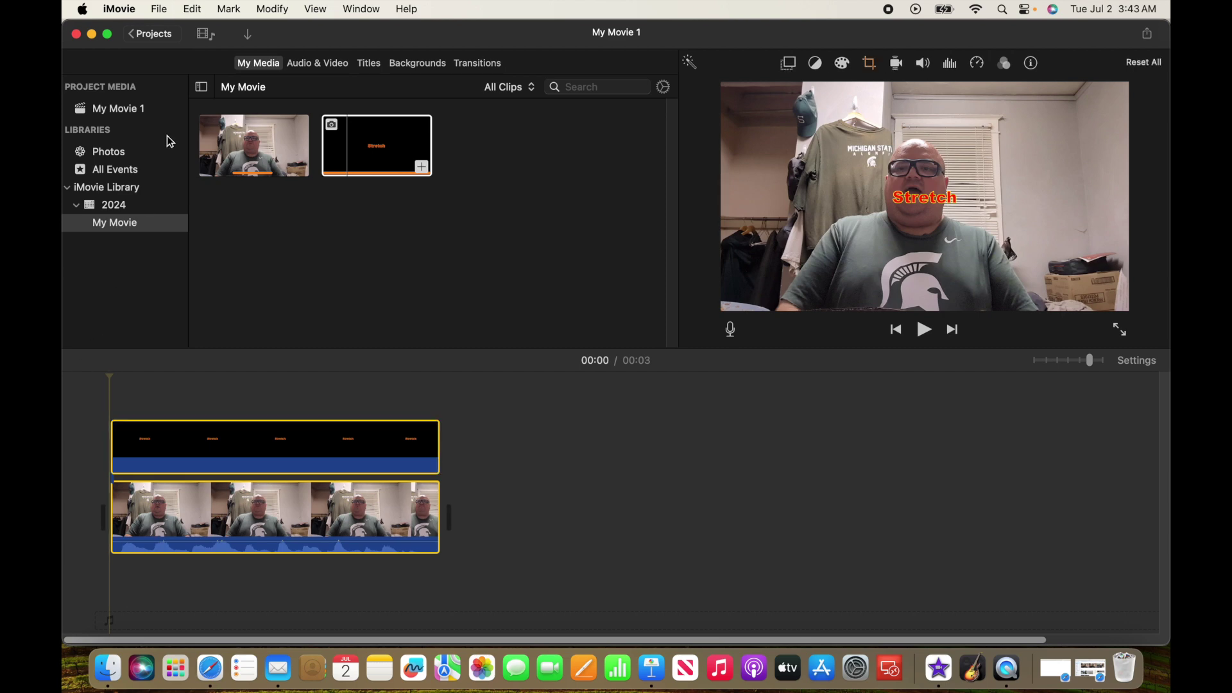
click(161, 10)
mouse_move(193, 258)
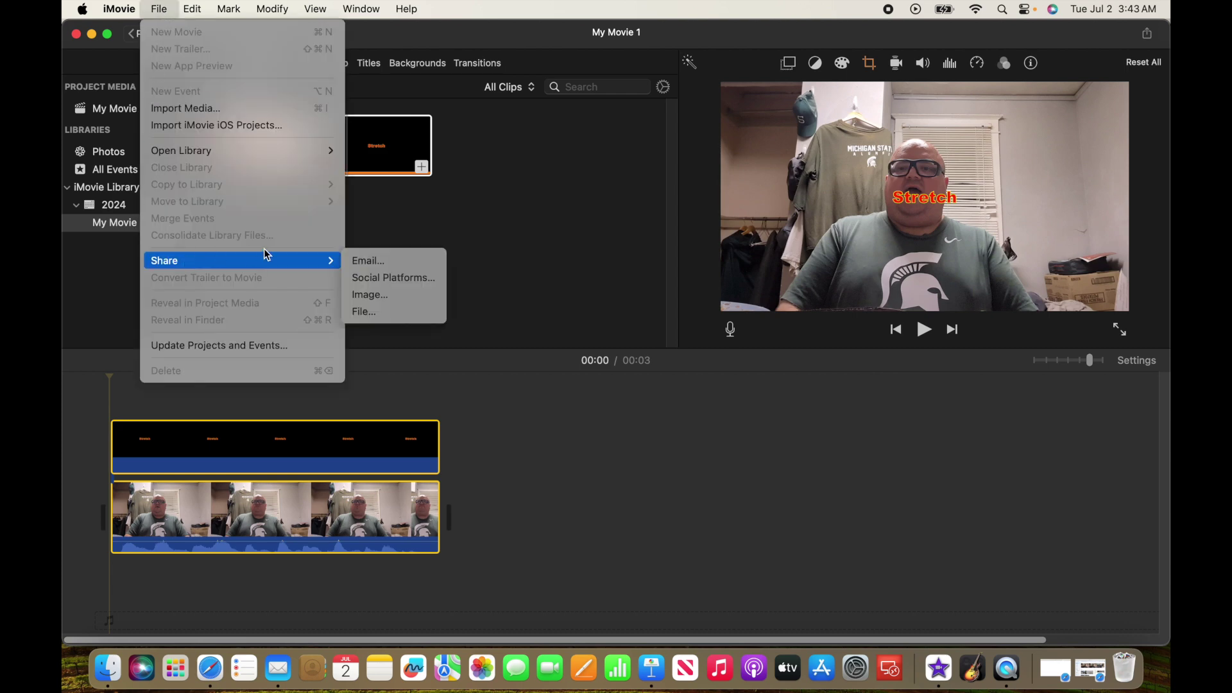
click(378, 312)
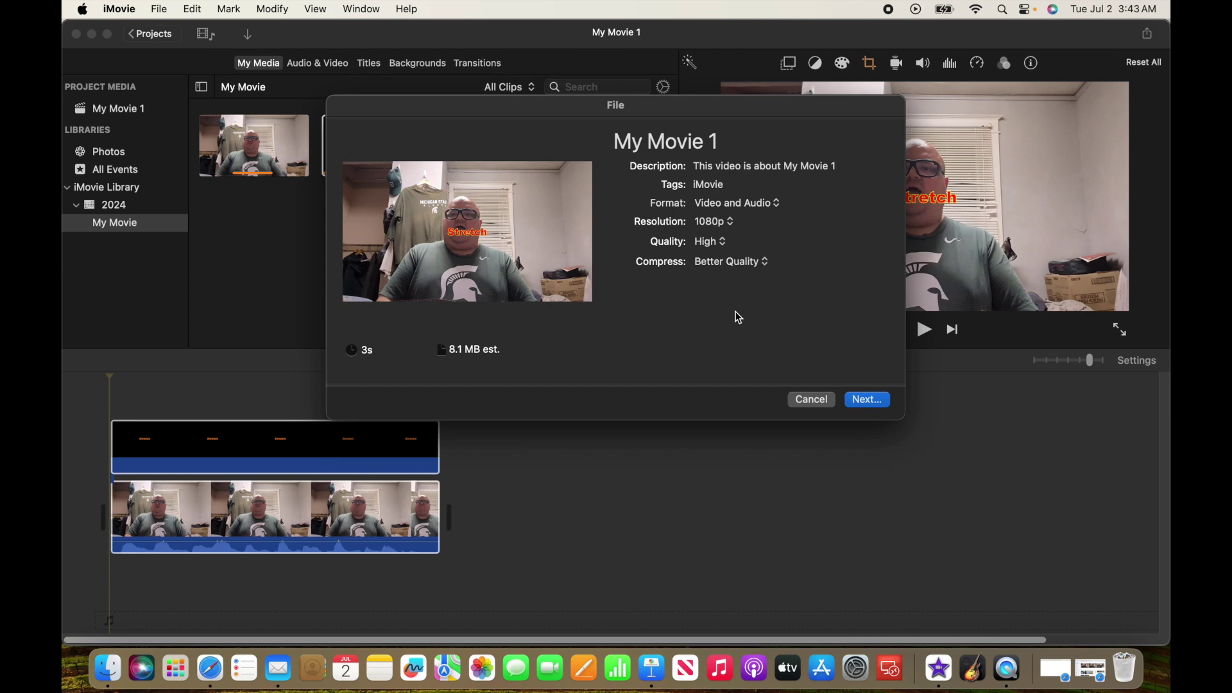
click(877, 404)
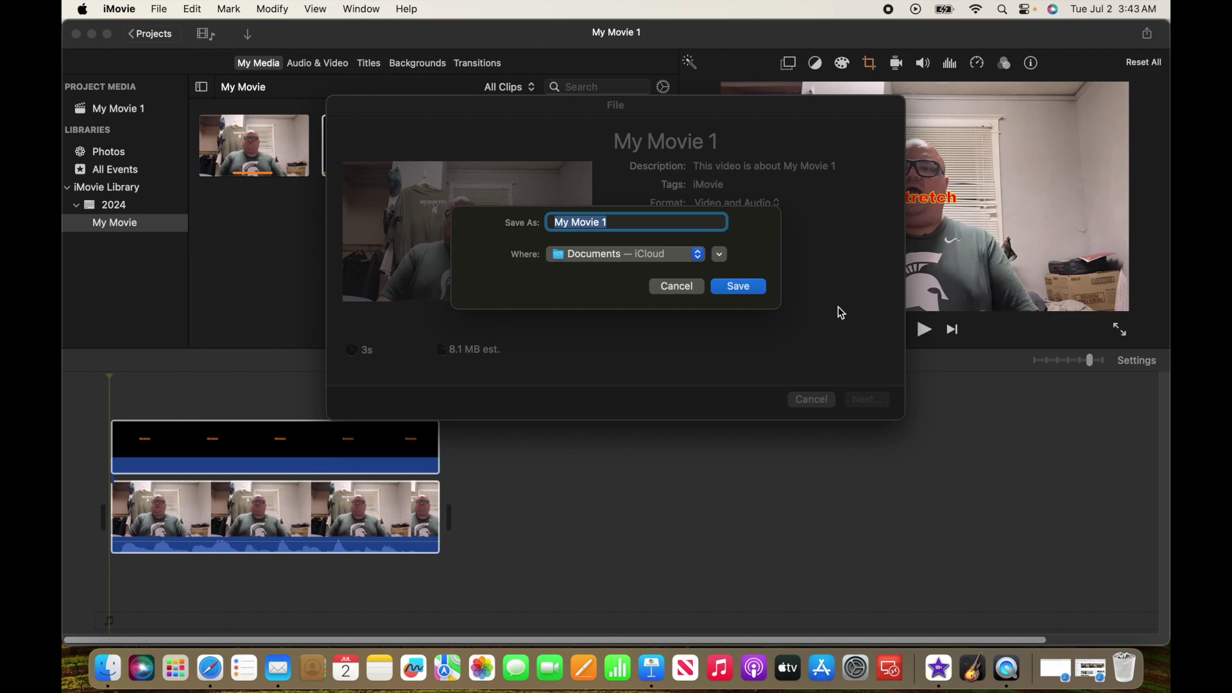
Save the exported movie to the iCloud Desktop under the name "Final clip for stretch example outro".
text(Final clip for zst)
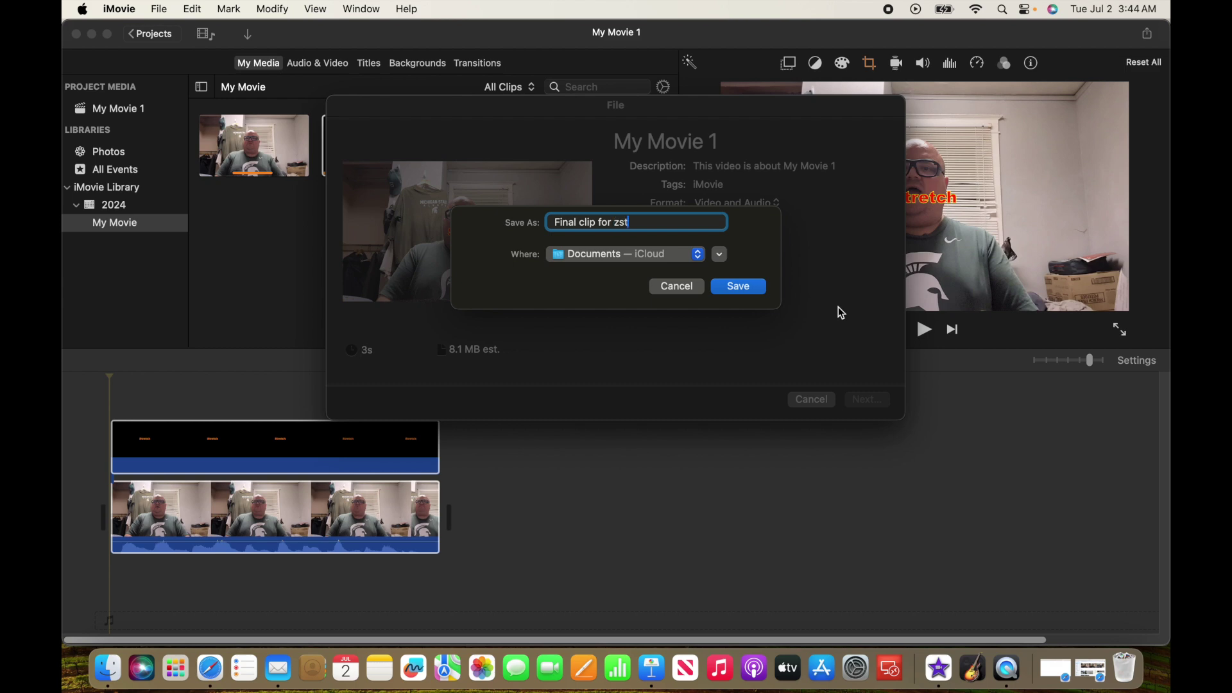
key(BackSpace)
key(BackSpace)
key(BackSpace)
text(stretch example-out)
key(BackSpace)
key(BackSpace)
key(BackSpace)
key(BackSpace)
text(outro)
click(700, 258)
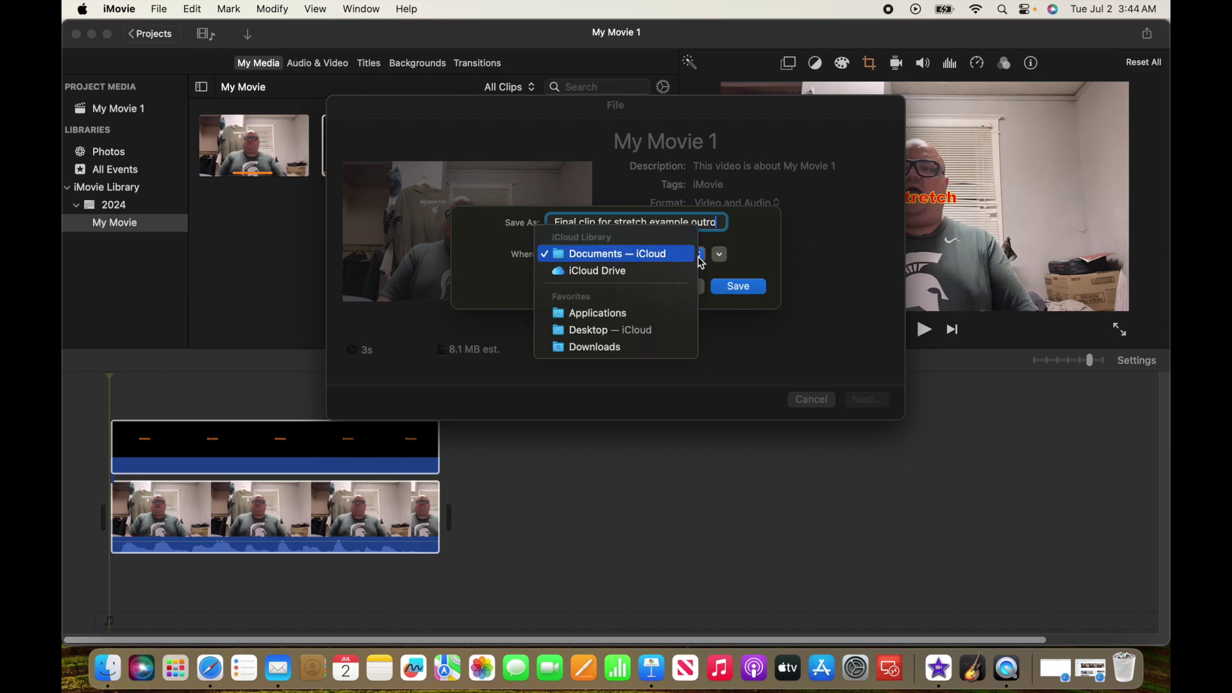
click(662, 331)
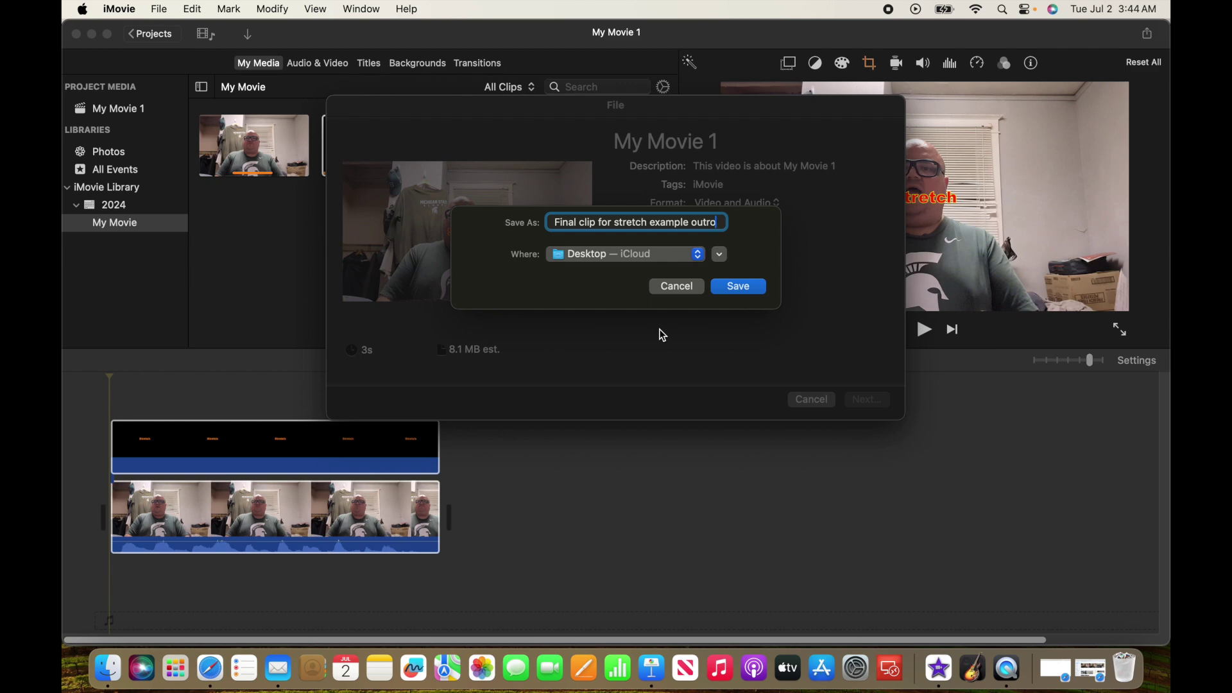
click(739, 286)
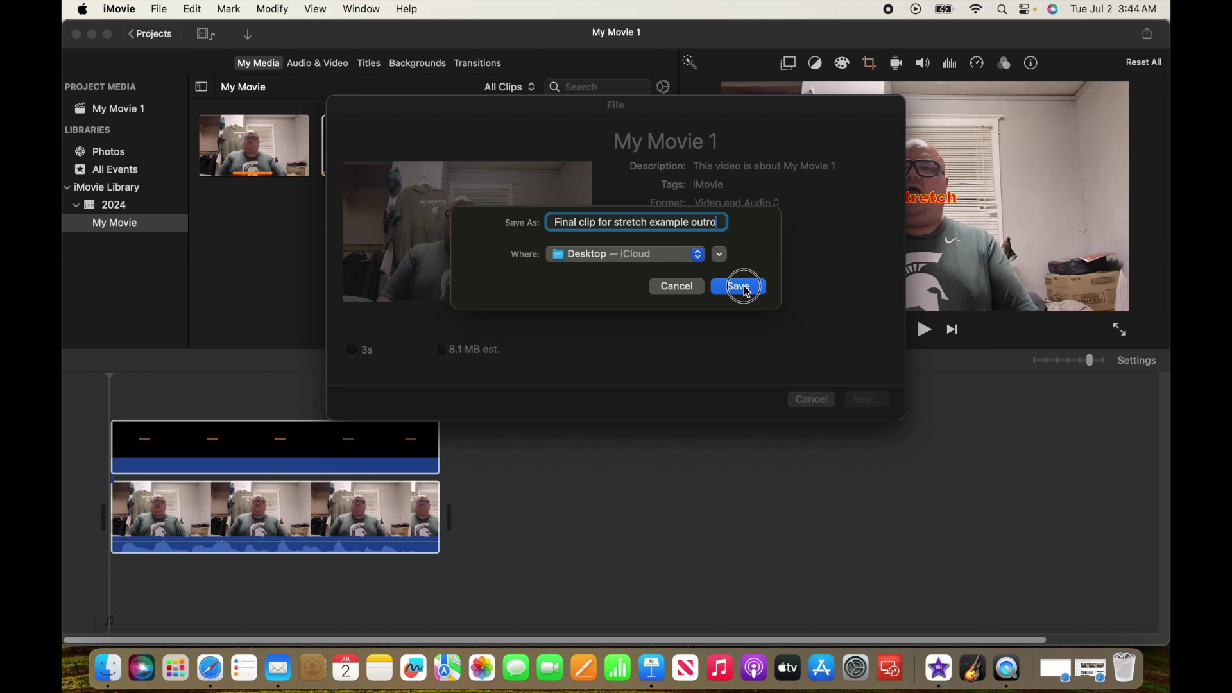